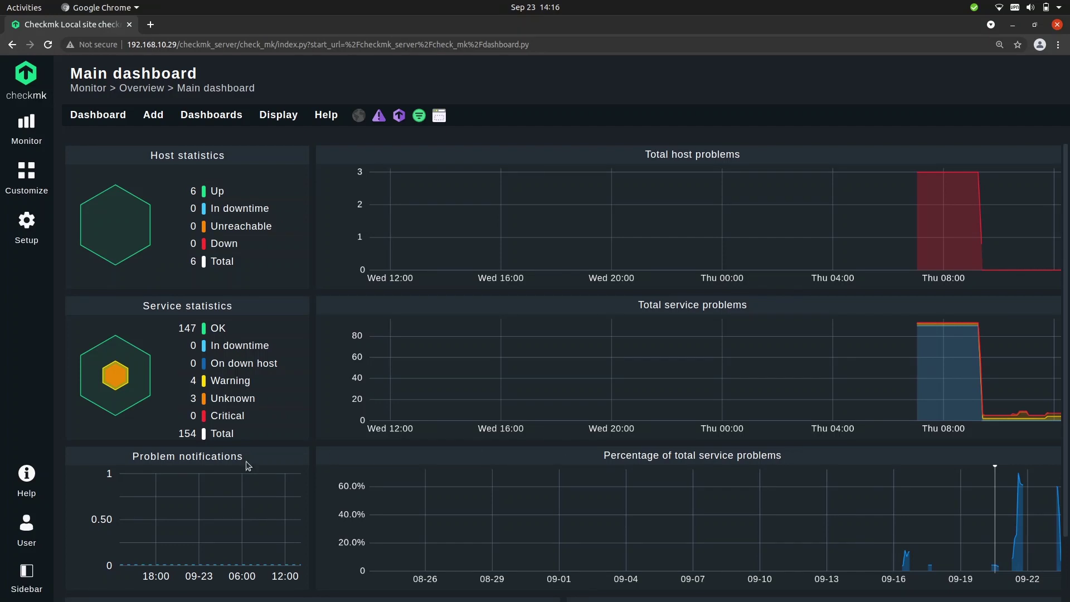
Show the sidebar and add the Quicksearch snapin below Bookmarks.
left_click(26, 574)
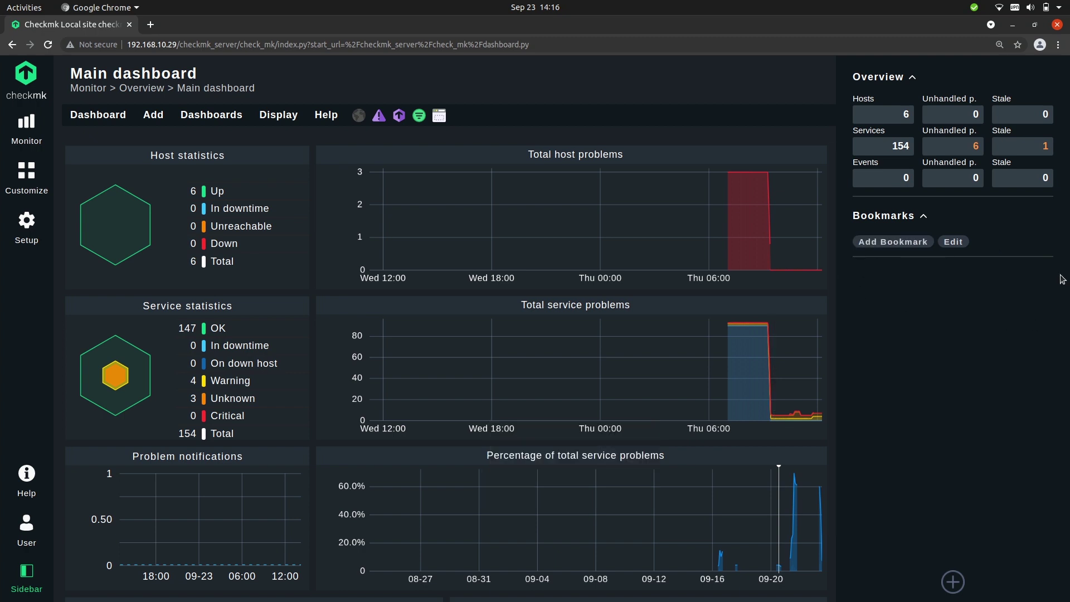
left_click(953, 583)
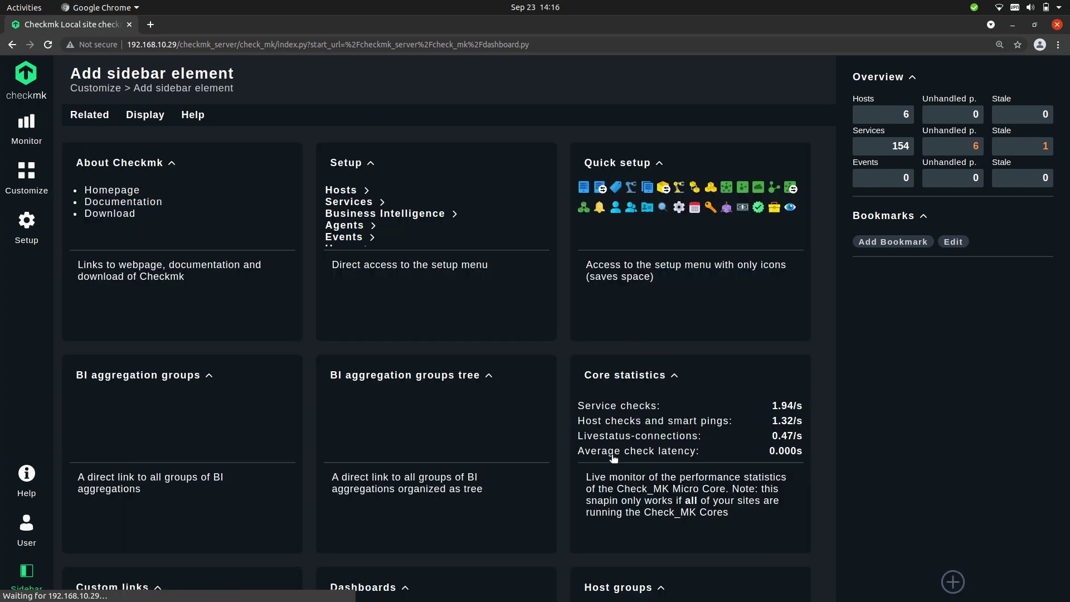
scroll(568, 463, "down", 6)
scroll(532, 467, "down", 10)
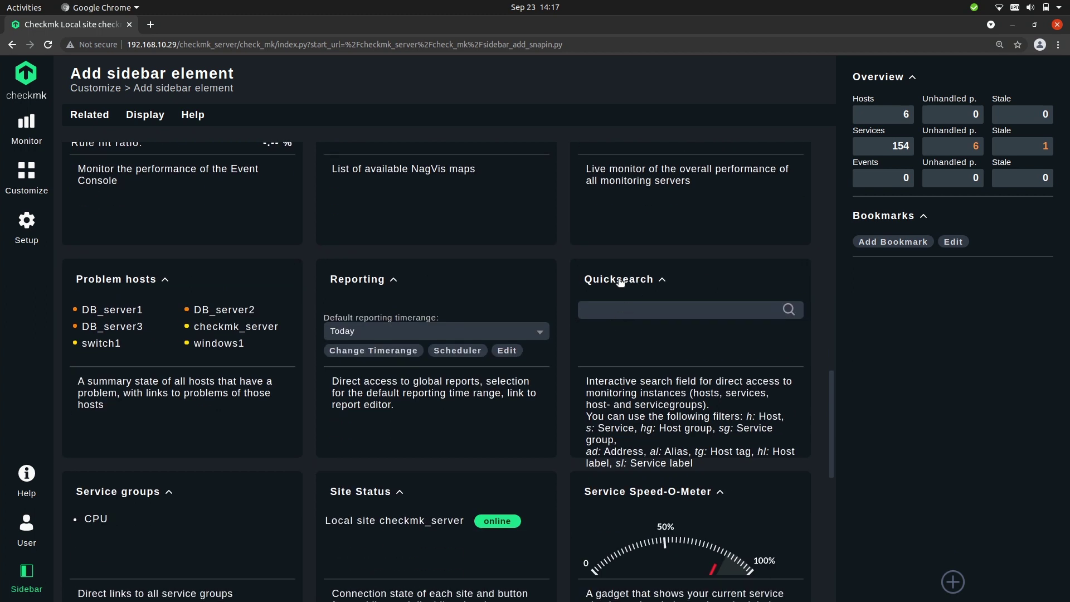
left_click(620, 282)
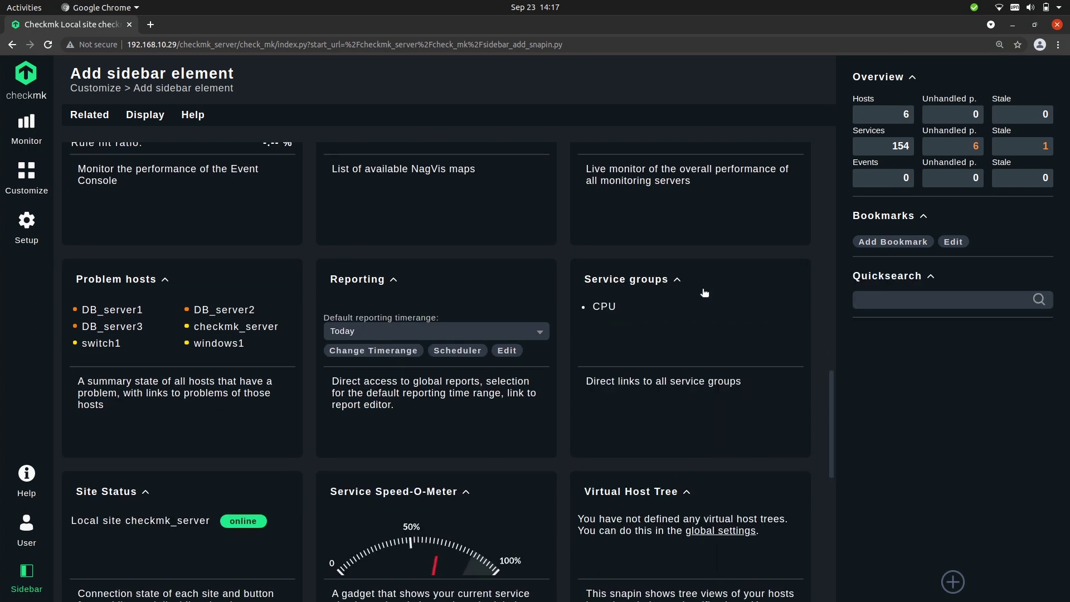
From the main dashboard, Quicksearch 'db' to list DB_server1, DB_server2 and DB_server3.
left_click(26, 78)
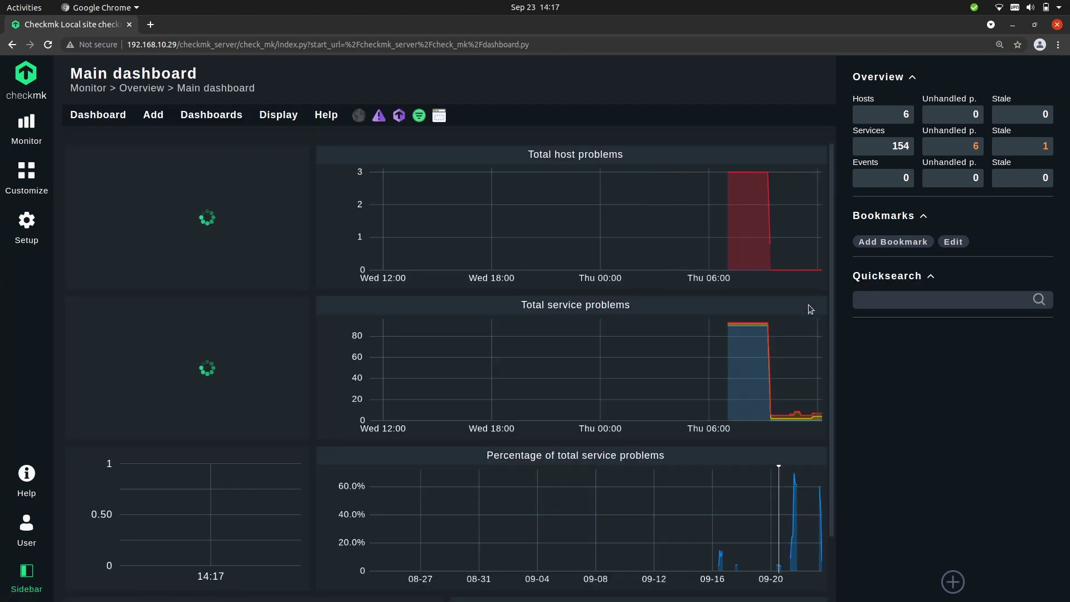
left_click(894, 307)
type("db")
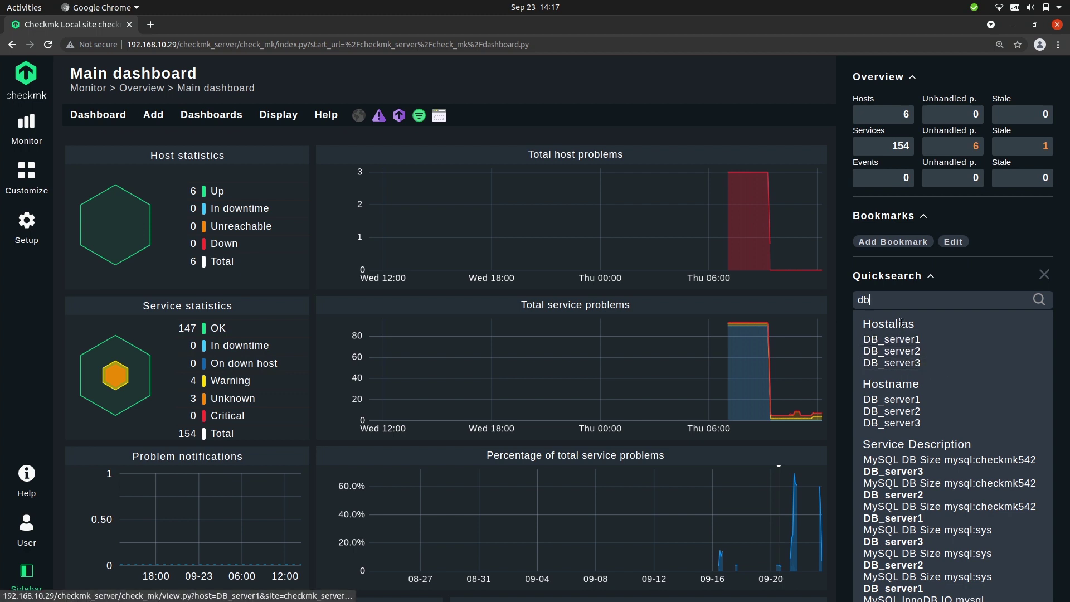
key("Return")
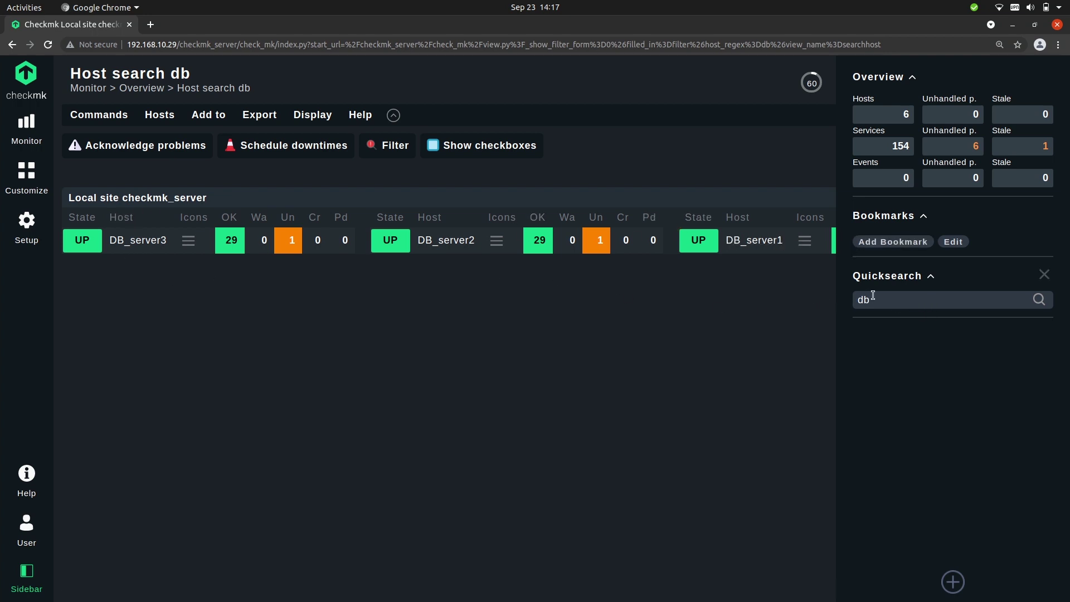
Search 'h:db s:cpu' to show CPU load and CPU utilization for the three DB servers.
key("BackSpace")
type("h")
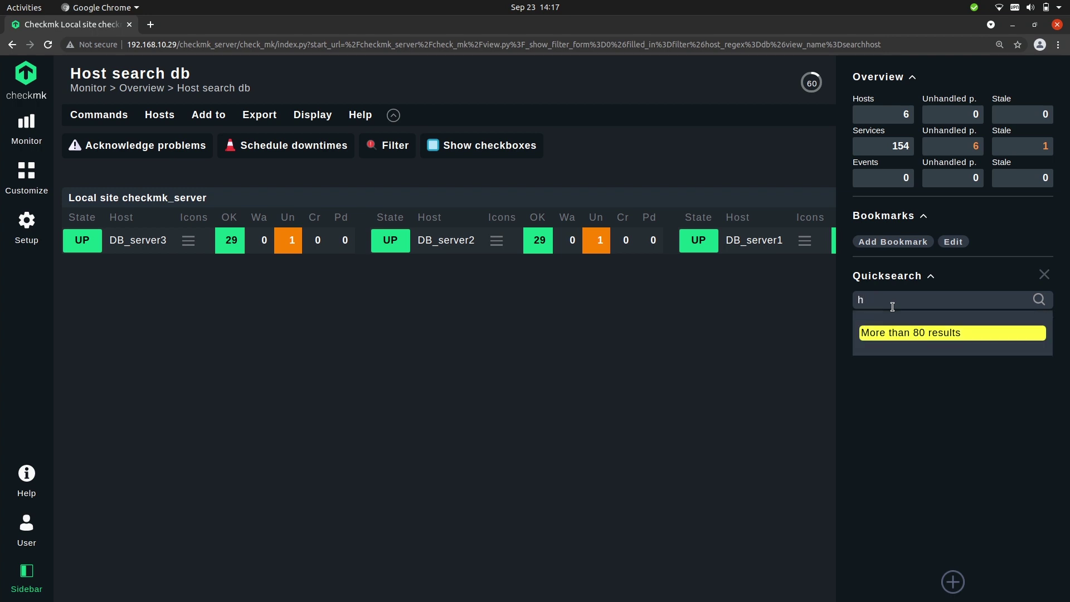
type(":")
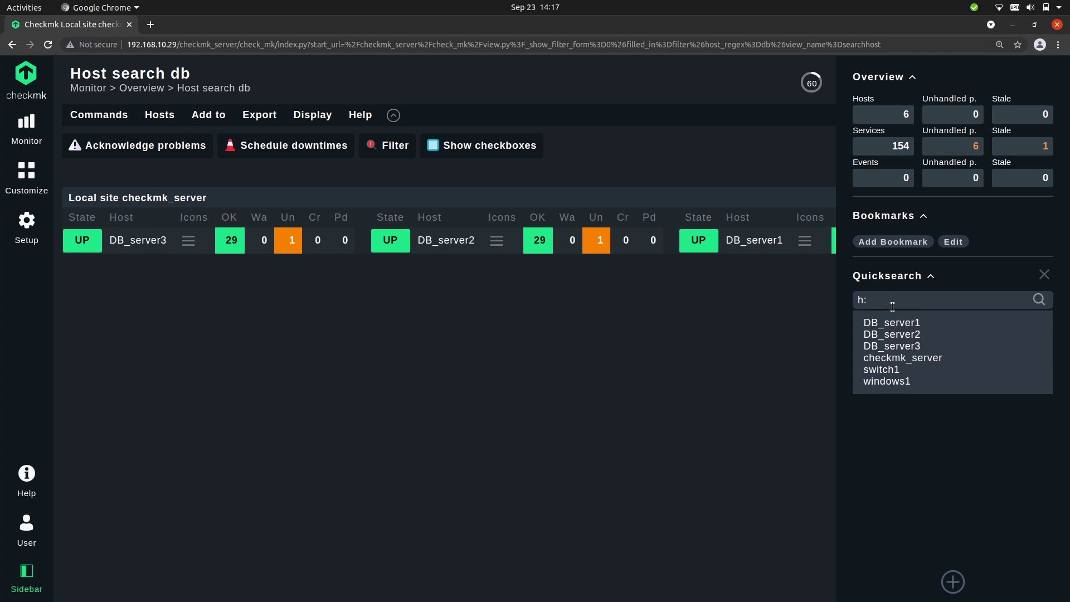
type("db")
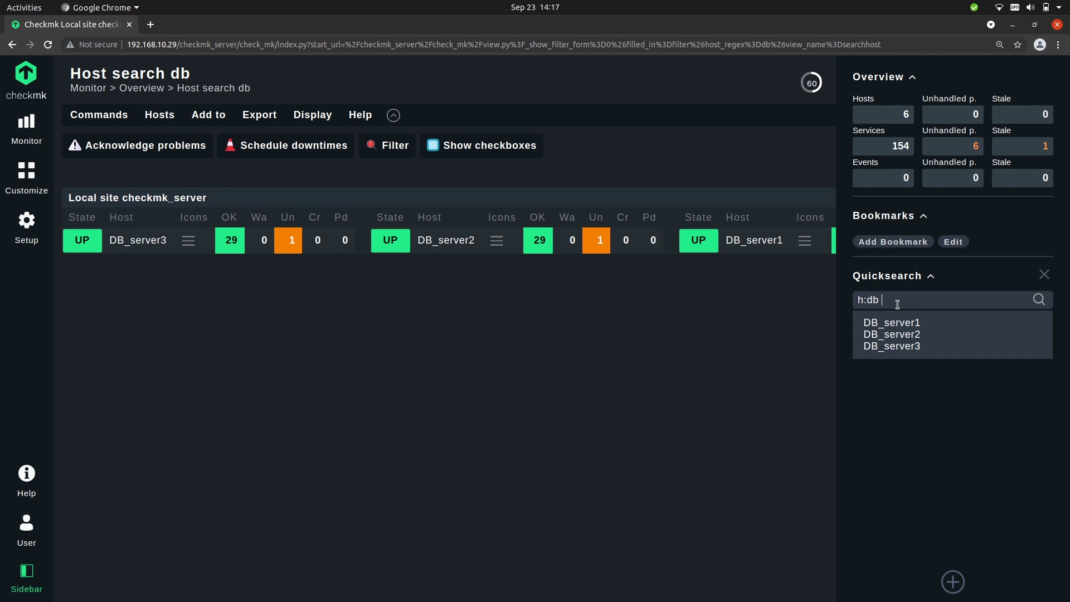
type("s:cpu")
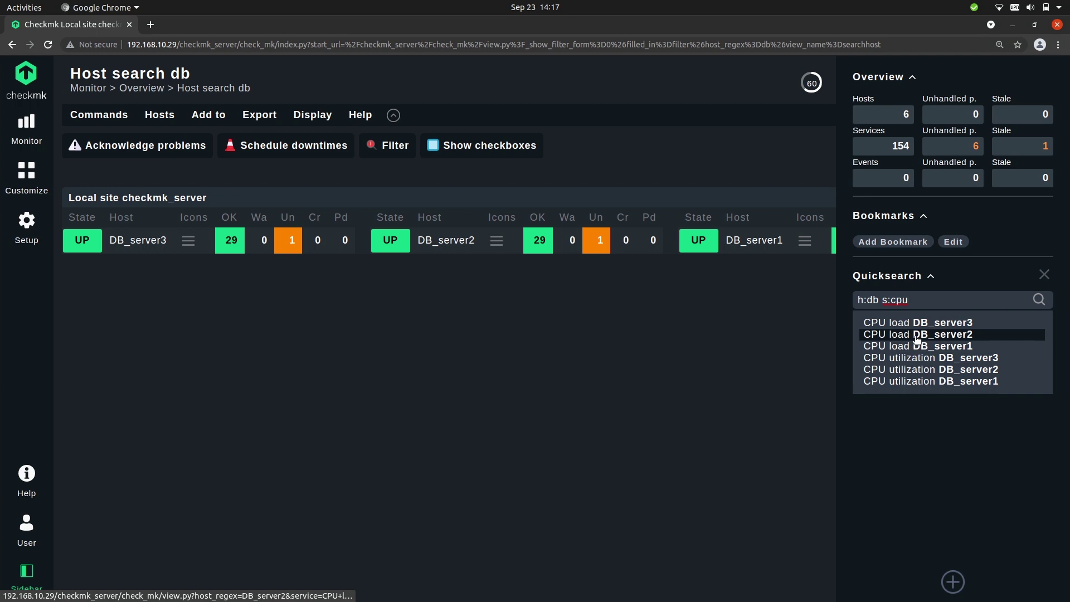
key("Return")
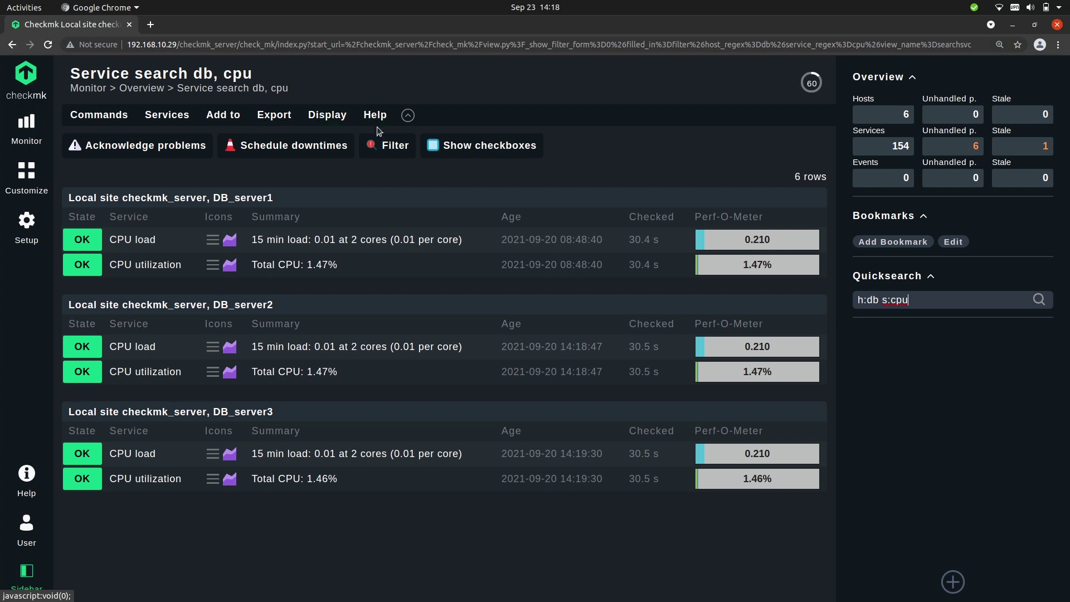
left_click(384, 149)
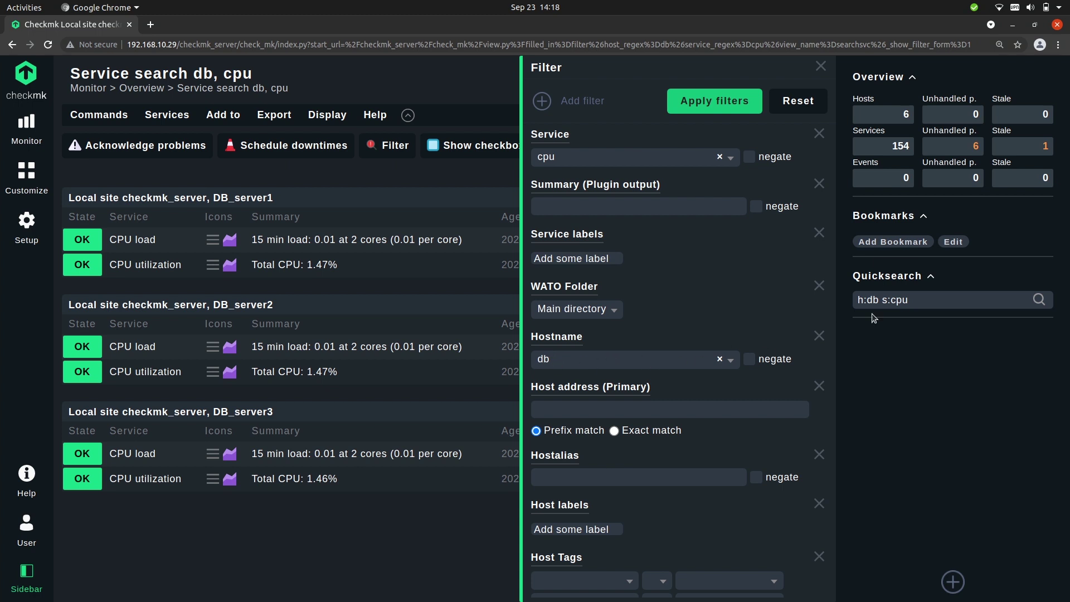
scroll(589, 425, "down", 4)
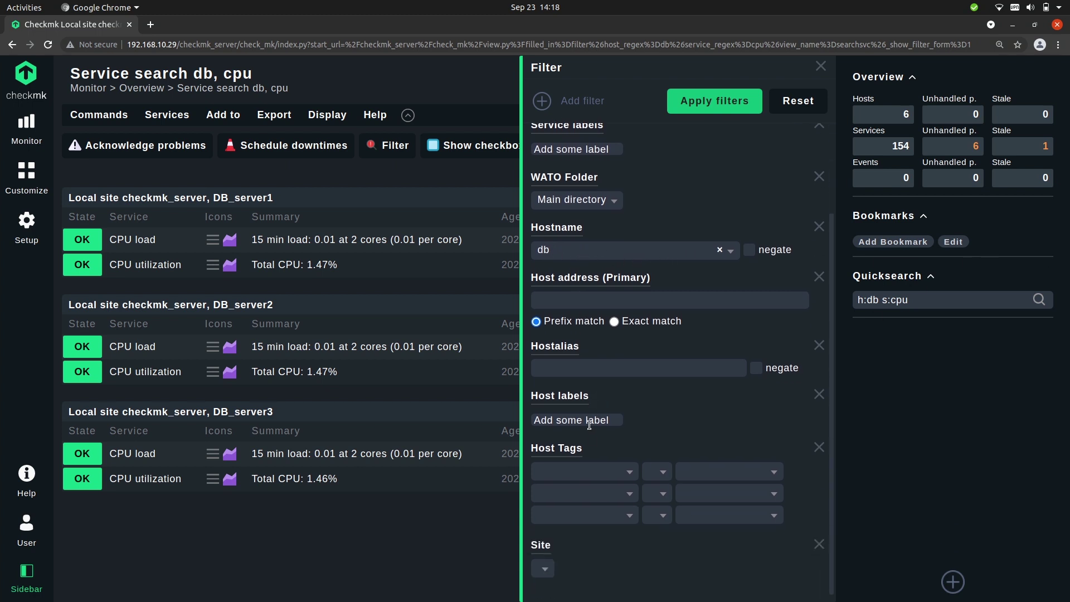
scroll(600, 474, "up", 4)
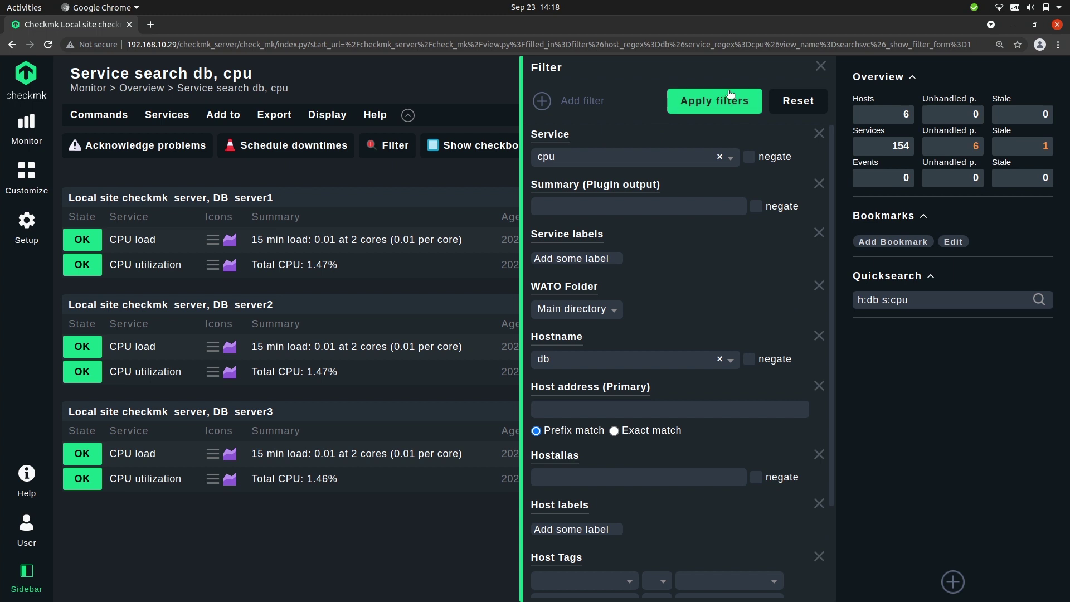
left_click(820, 68)
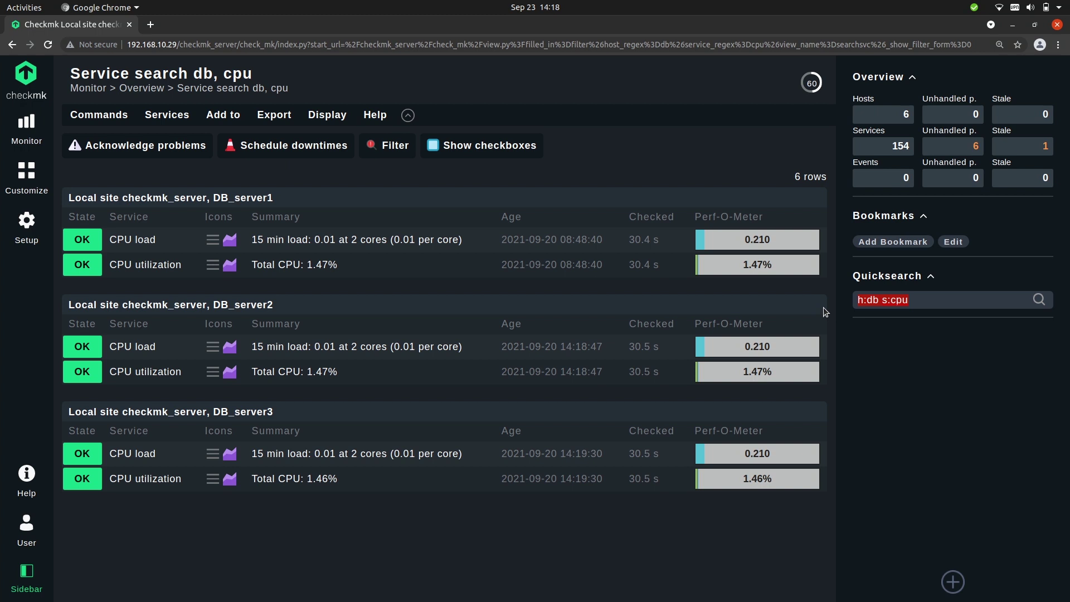
Search 'ad:10' to find hosts whose address starts with 10: switch1 and windows1.
key("BackSpace")
type("ad:")
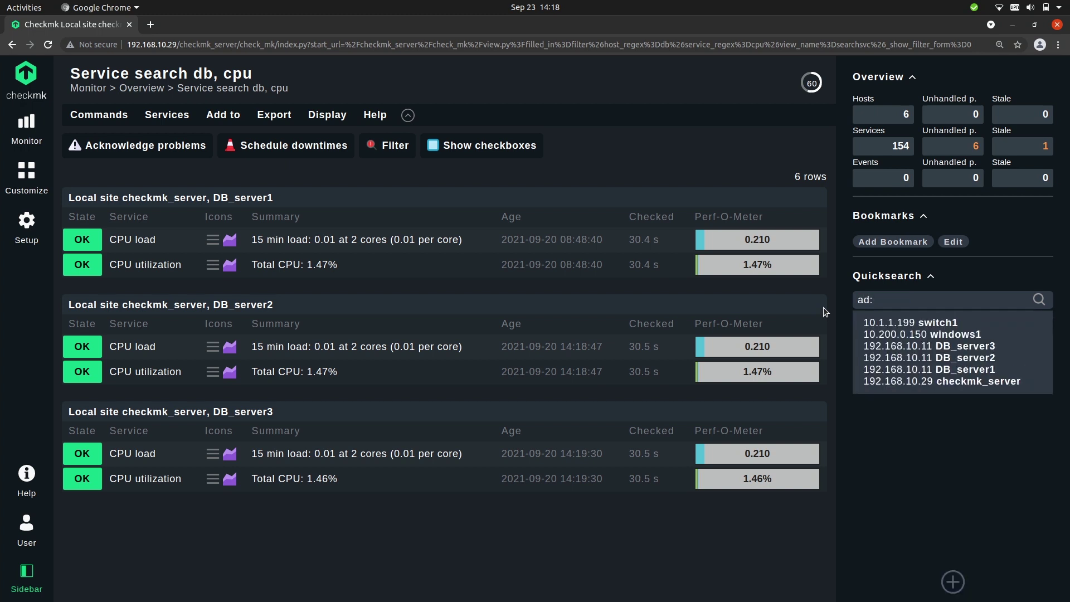
type("10")
key("Return")
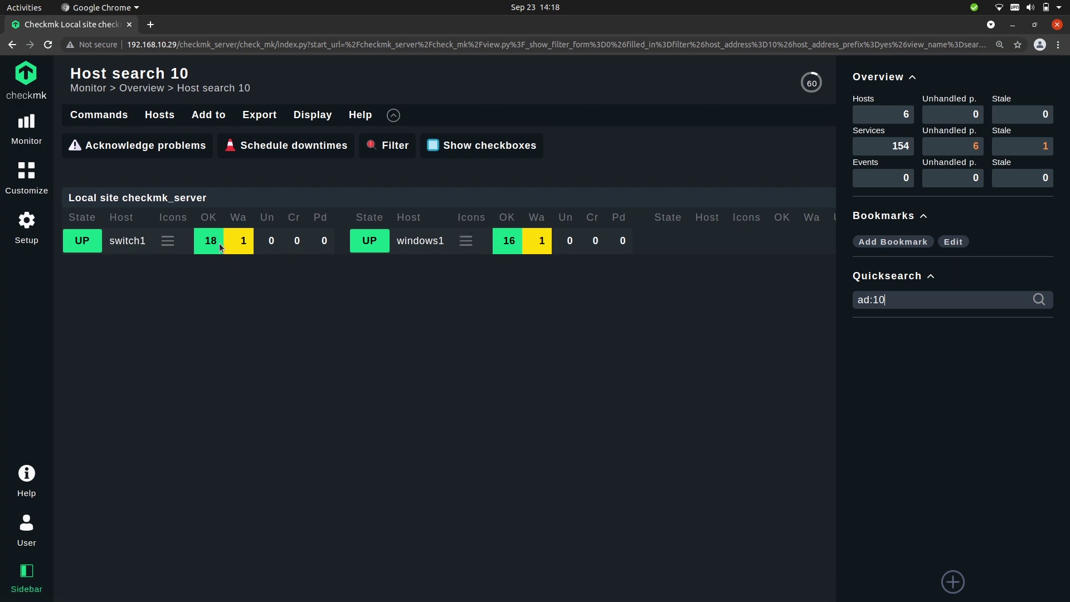
Replace the query with 'hg:test s:cpu' and run the search.
triple_click(922, 294)
key("BackSpace")
type("hg:test")
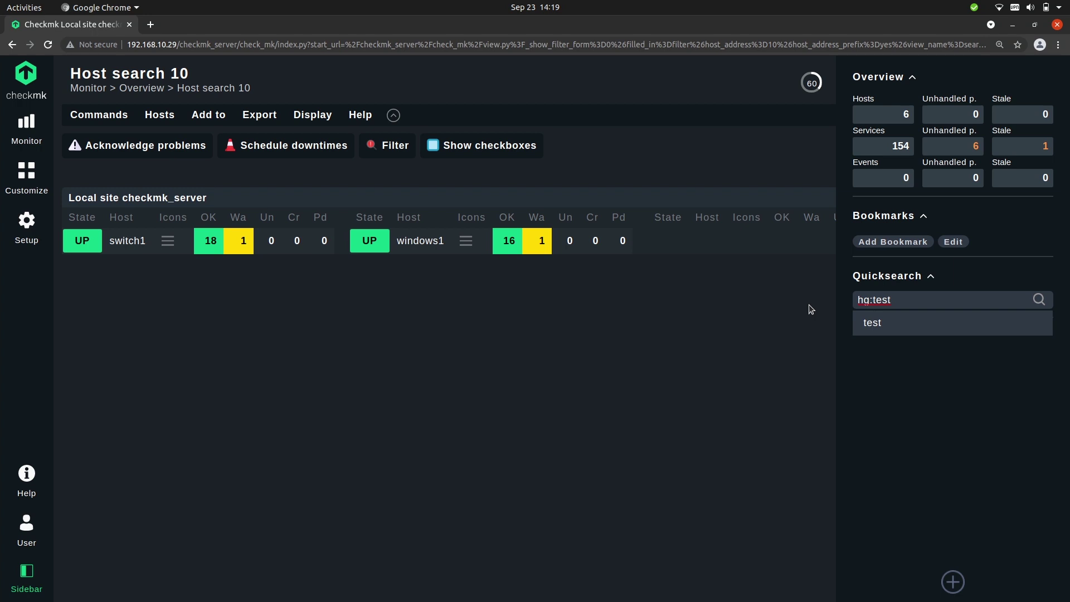
type(" s:")
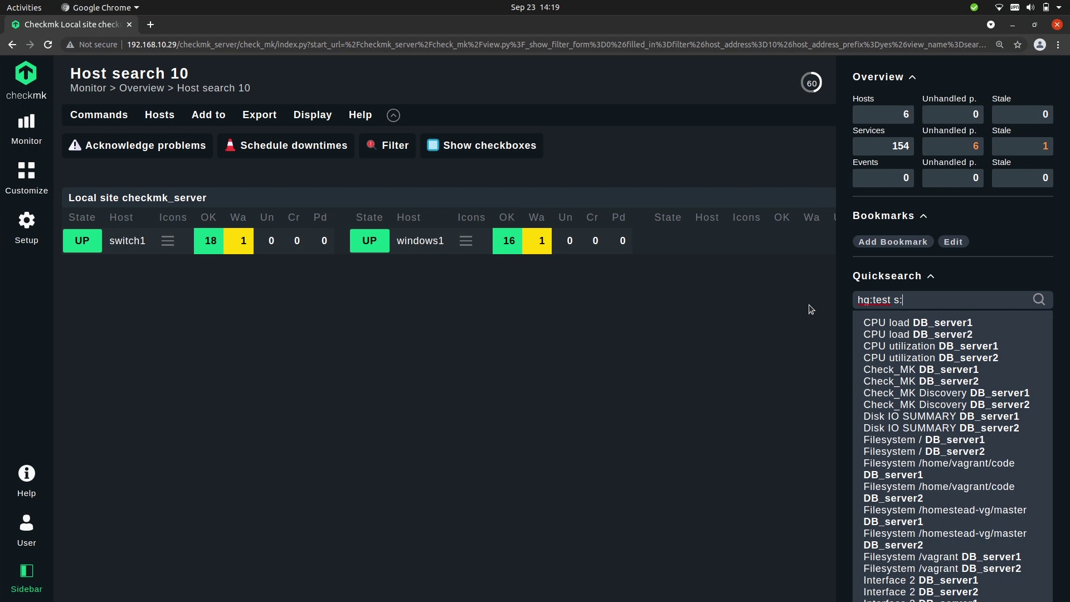
type("cpu")
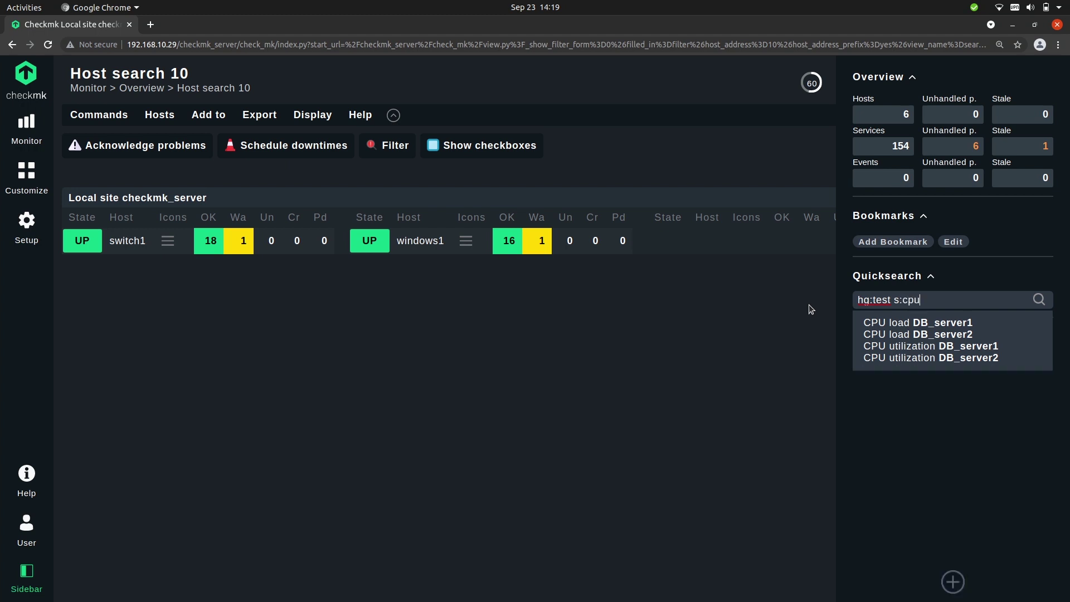
left_click(809, 304)
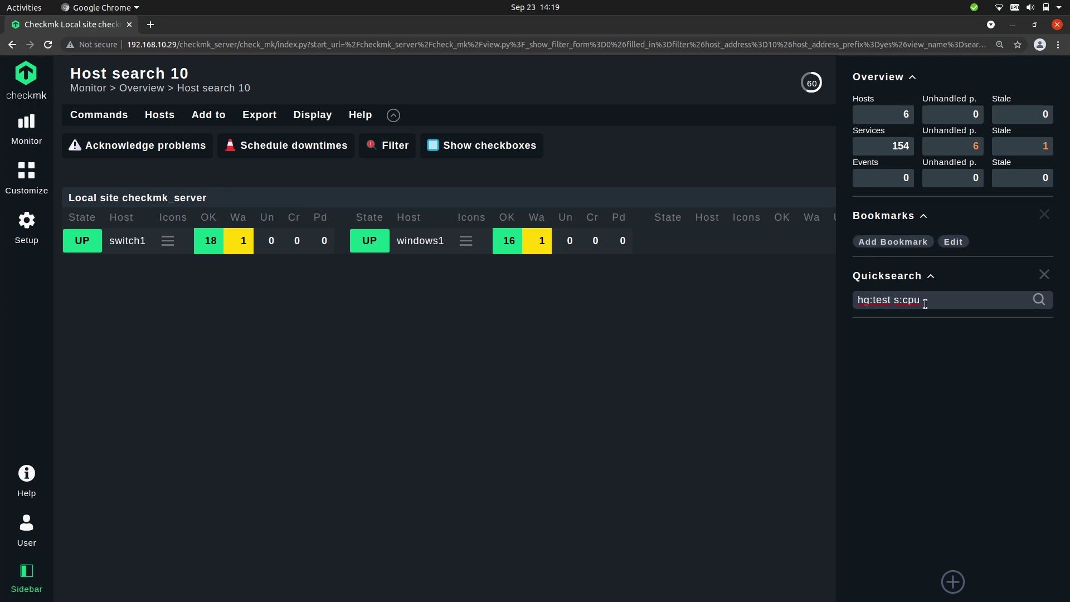
left_click(924, 300)
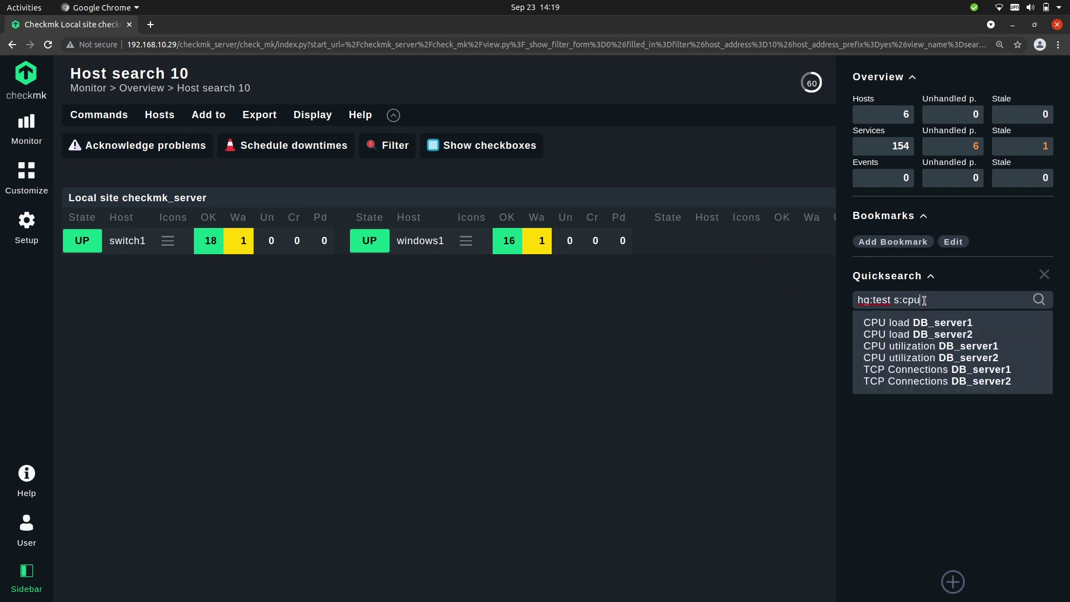
key("Return")
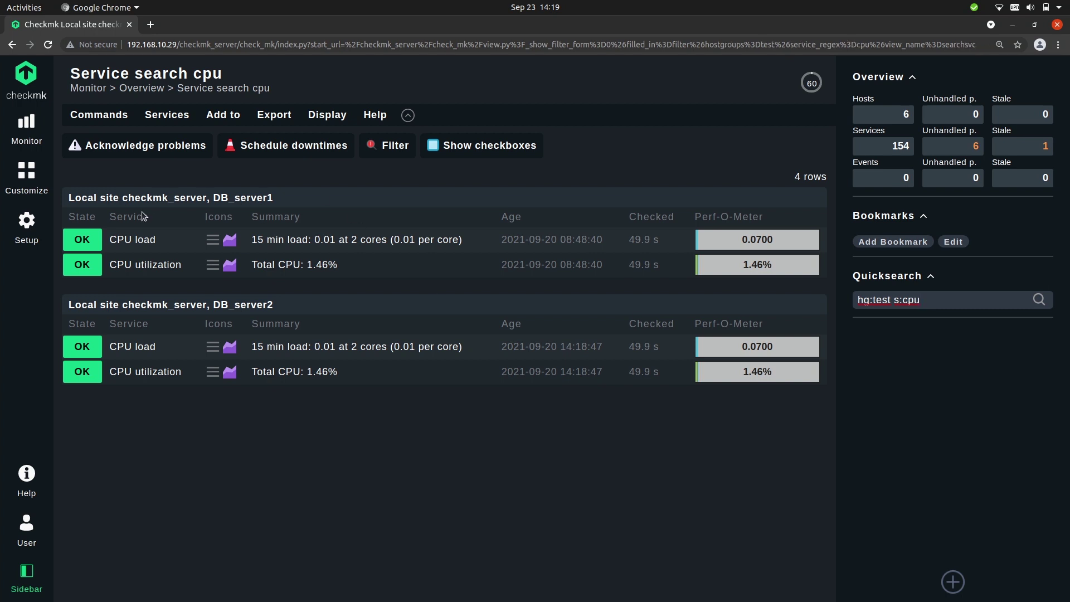
Open the CPU load service of DB_server1 from the suggestions.
type("\\")
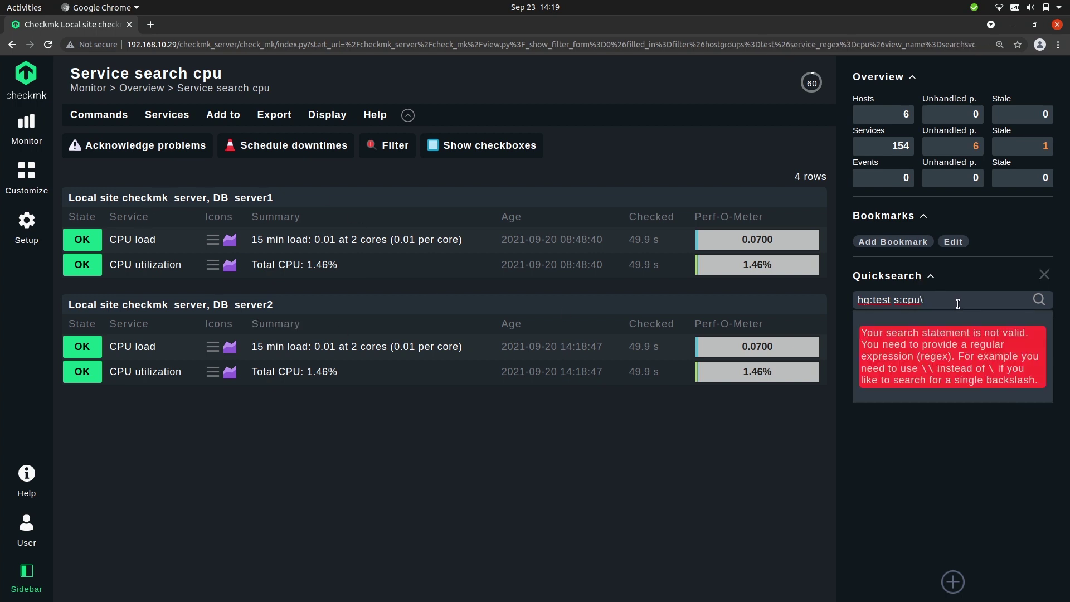
key("BackSpace")
key("BackSpace")
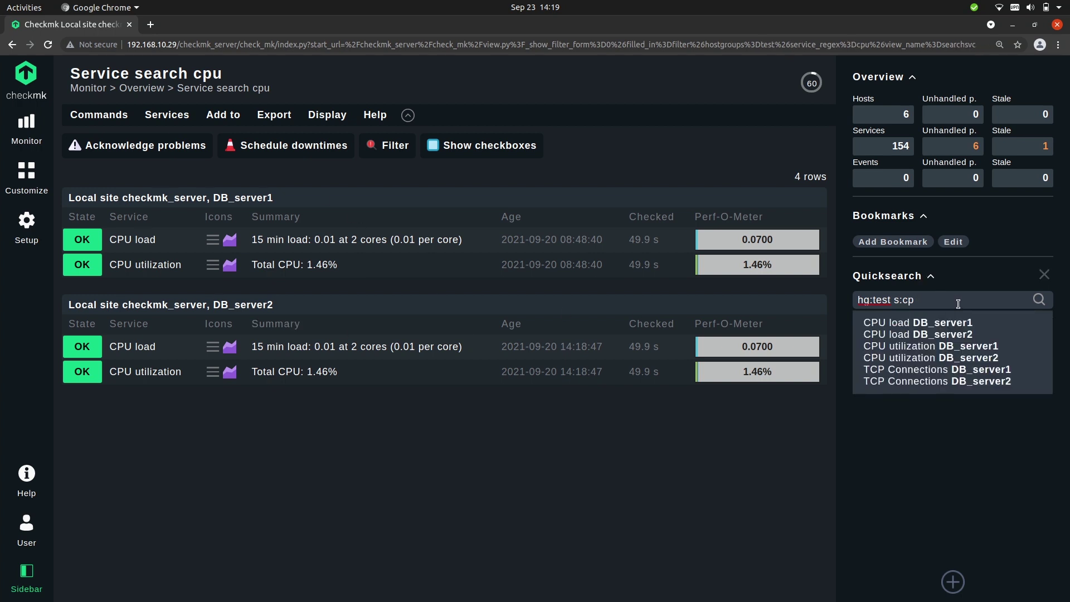
type("u")
left_click(928, 323)
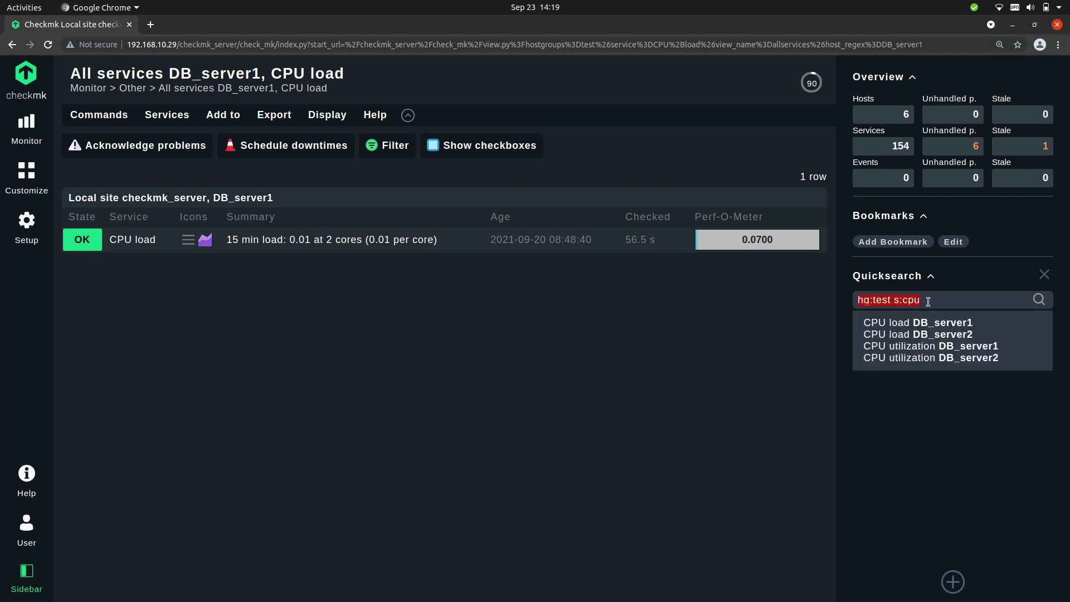
Search 'sg:cpu' to list the CPU service group's 9 OK rows across hosts.
key("BackSpace")
type("sg:")
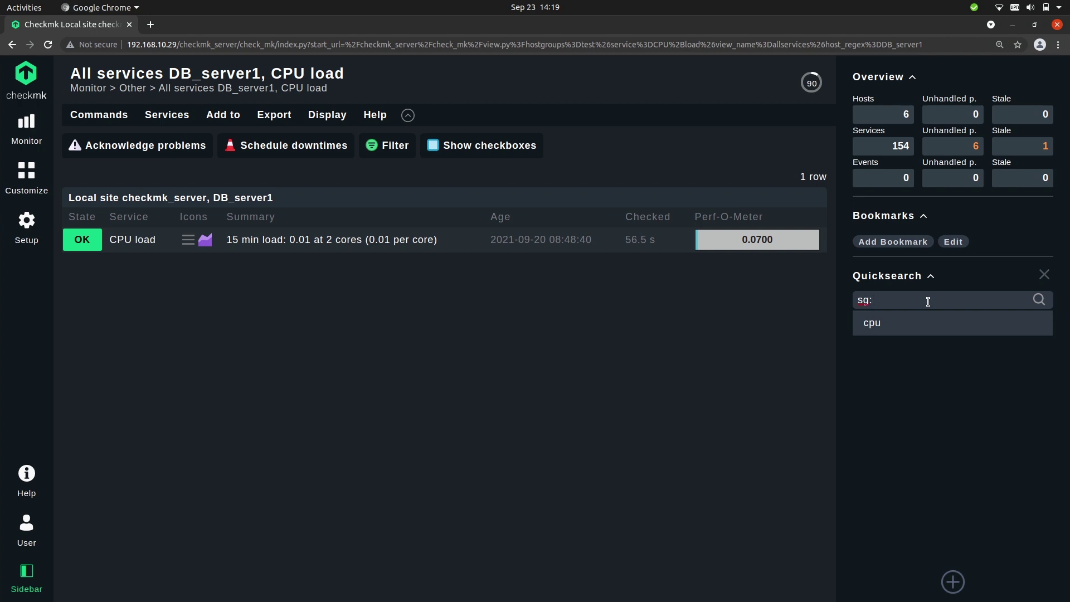
type("cpu")
key("Return")
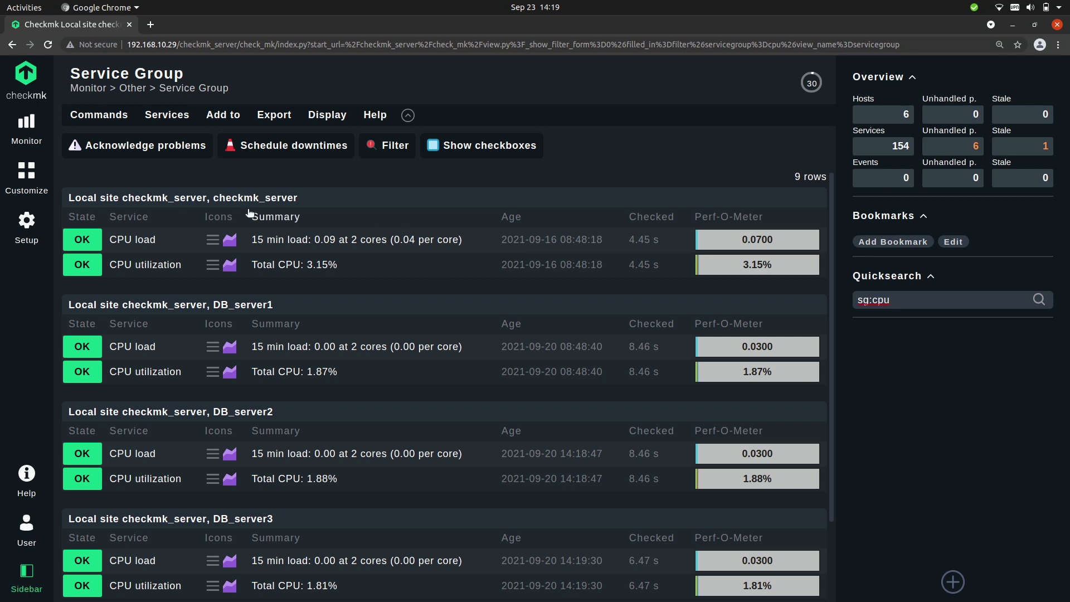
scroll(167, 306, "down", 3)
scroll(198, 368, "up", 3)
Select and delete the 'sg:cpu' query from the Quicksearch box.
left_click(912, 304)
key("ctrl+a")
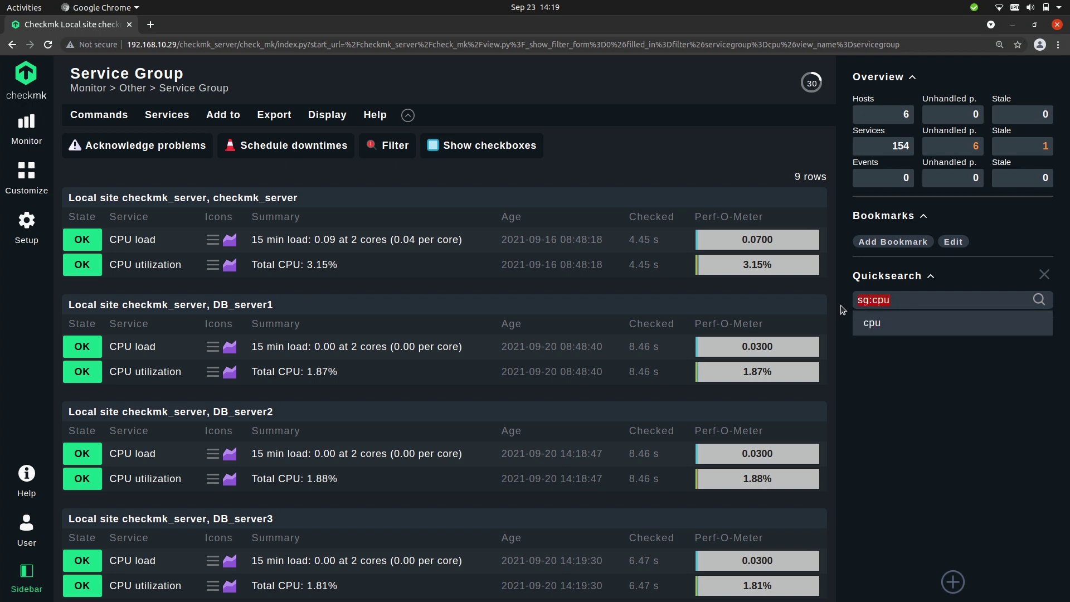
key("BackSpace")
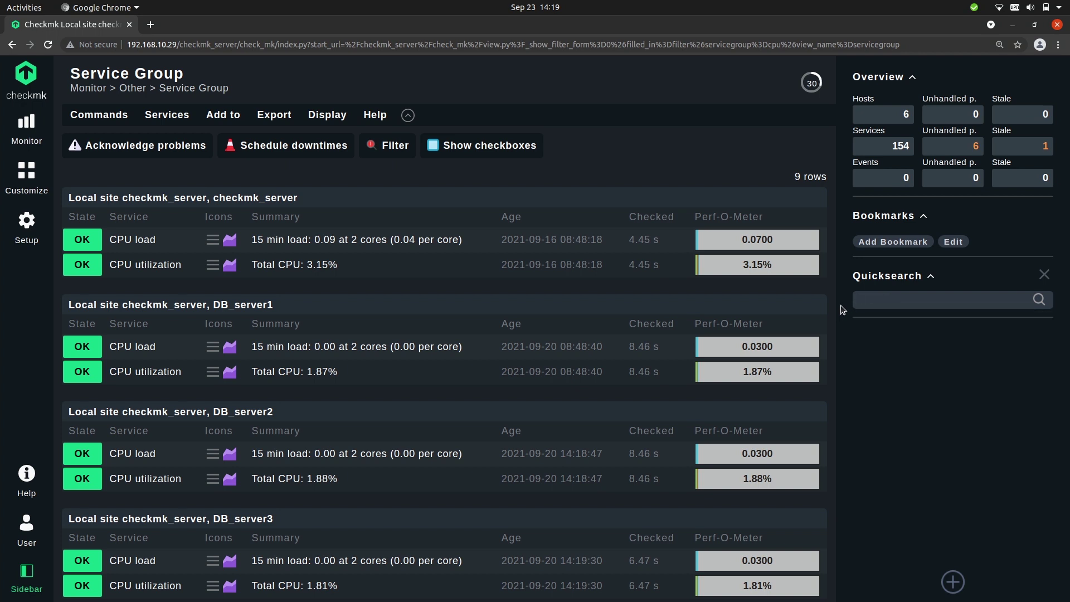
Enter the alias prefix 'al:' in the Quicksearch box.
type("al")
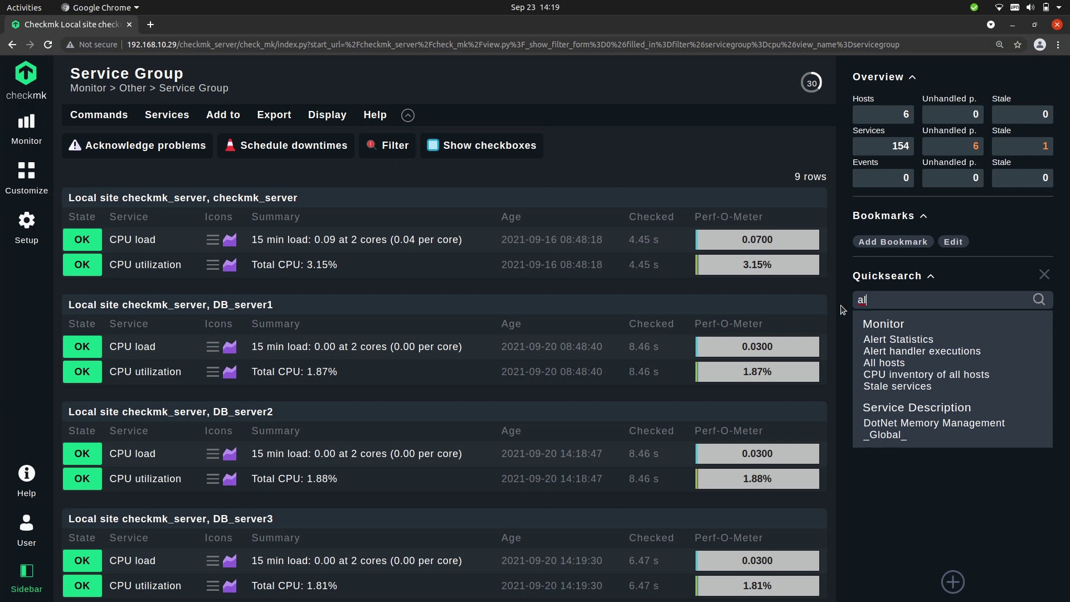
type(":")
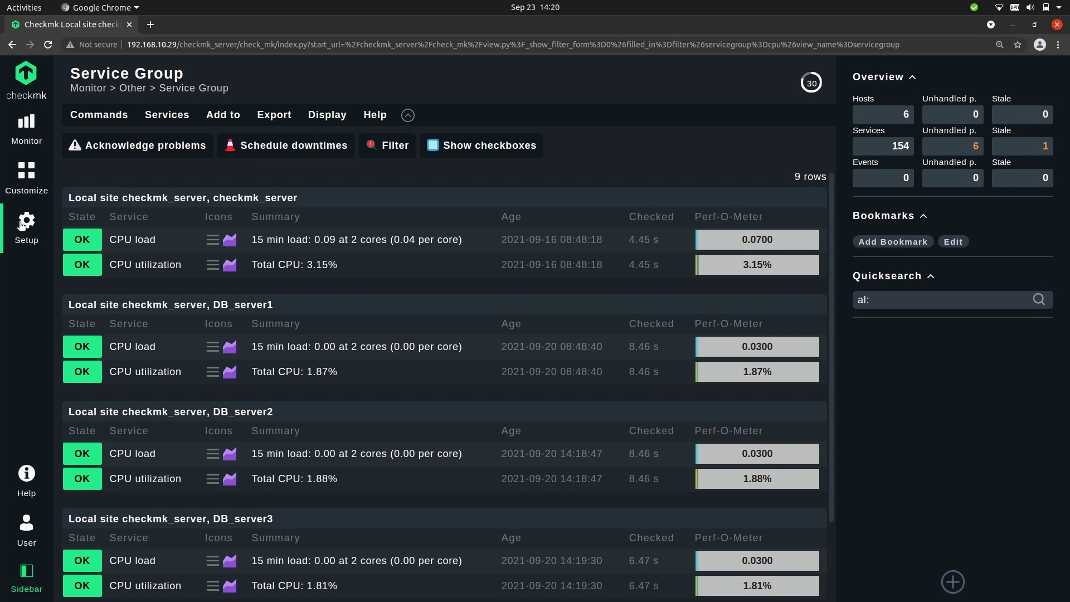
Set host DB_server1's alias to 'Database Warehouse Munich' and save it.
left_click(45, 223)
left_click(107, 204)
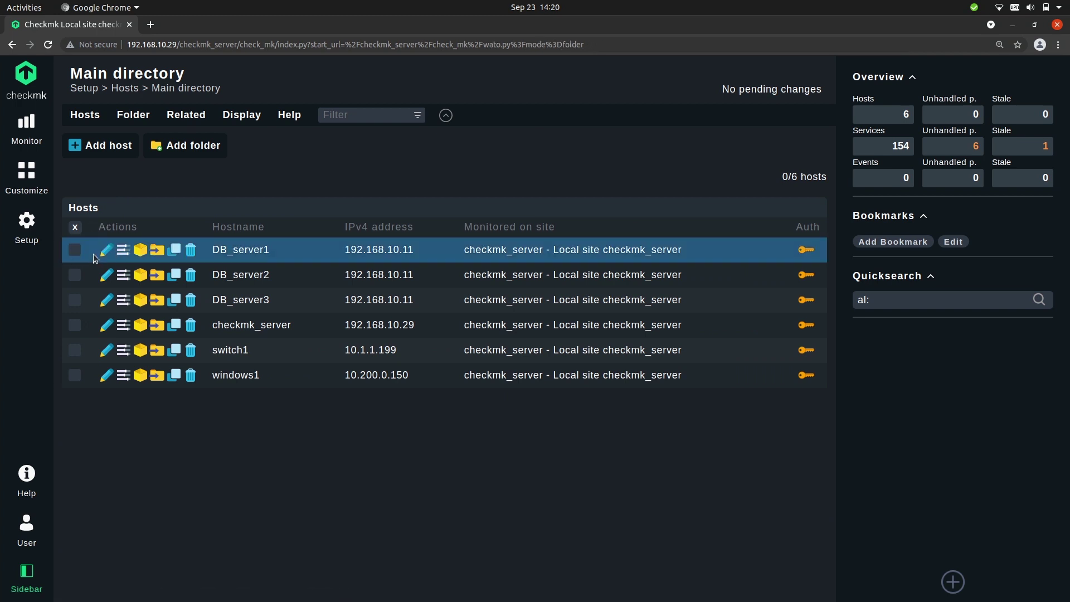
left_click(105, 251)
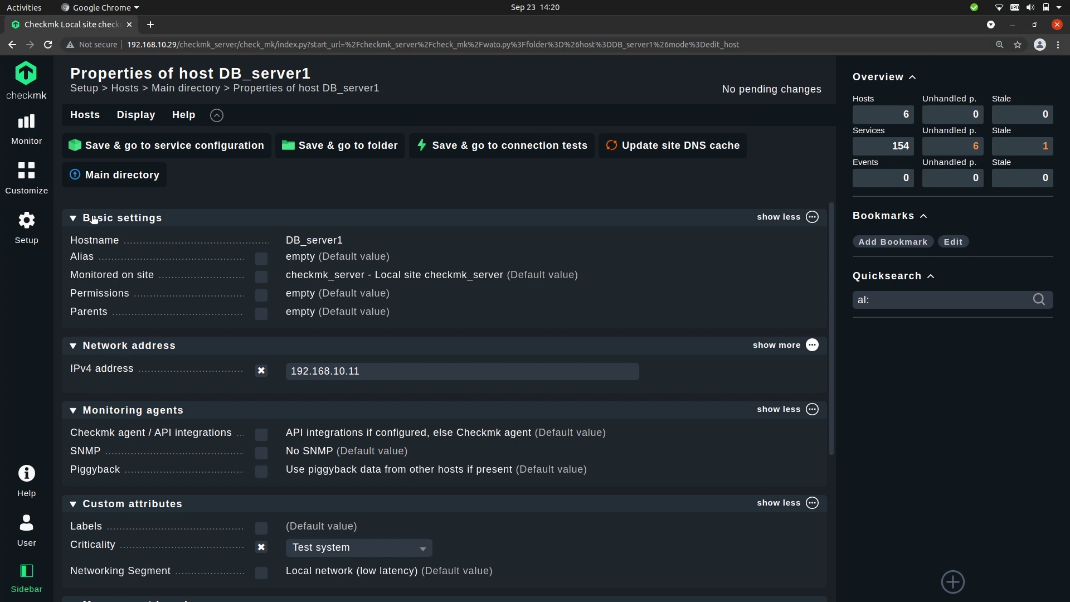
left_click(260, 258)
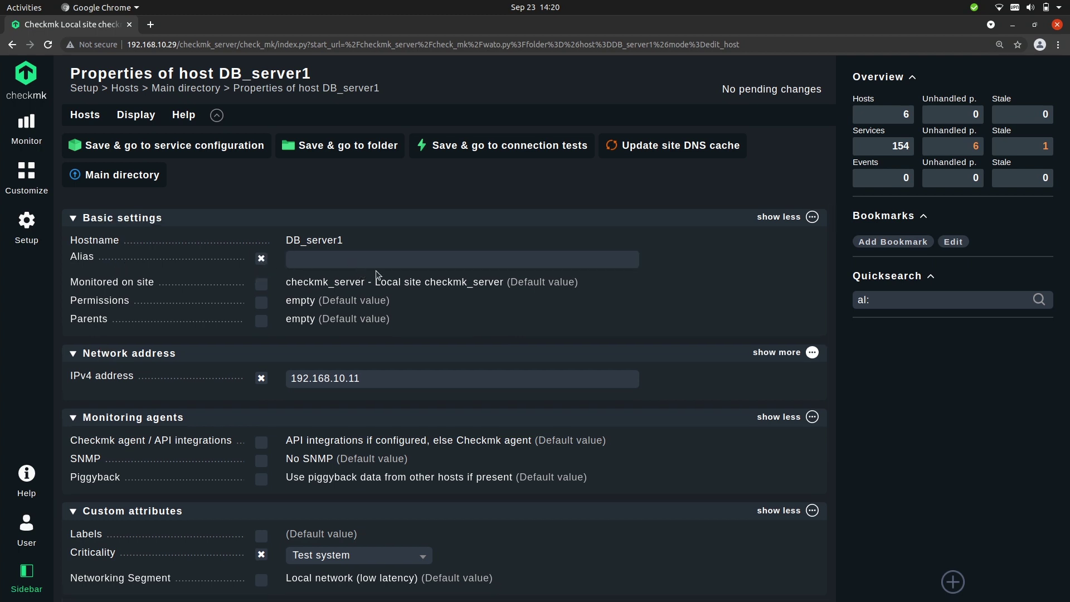
type("Database Warehouse Munich")
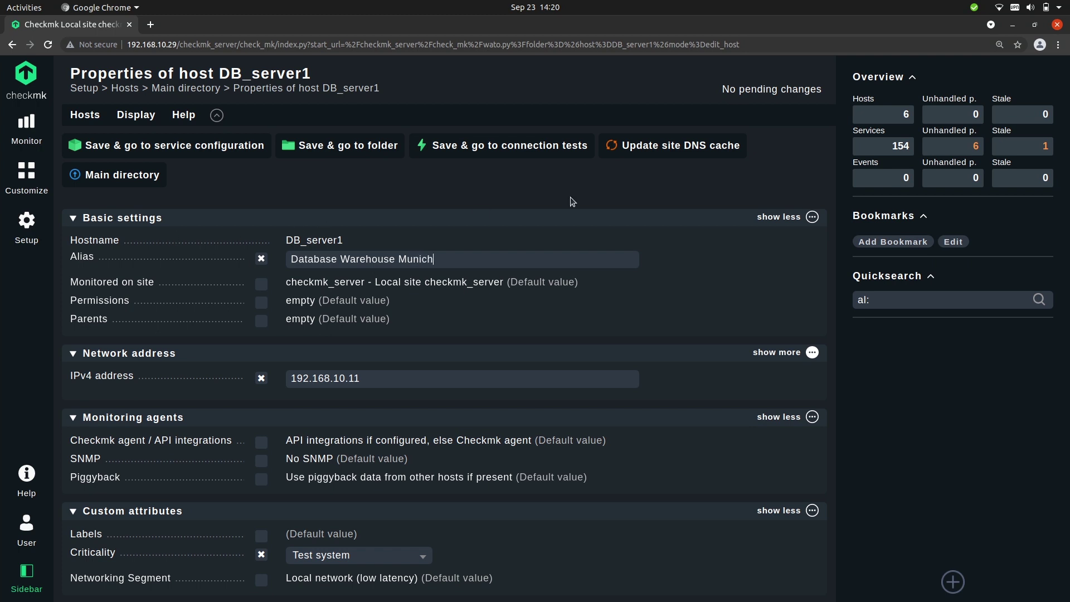
left_click(341, 146)
Activate the pending host change on the local site.
left_click(782, 89)
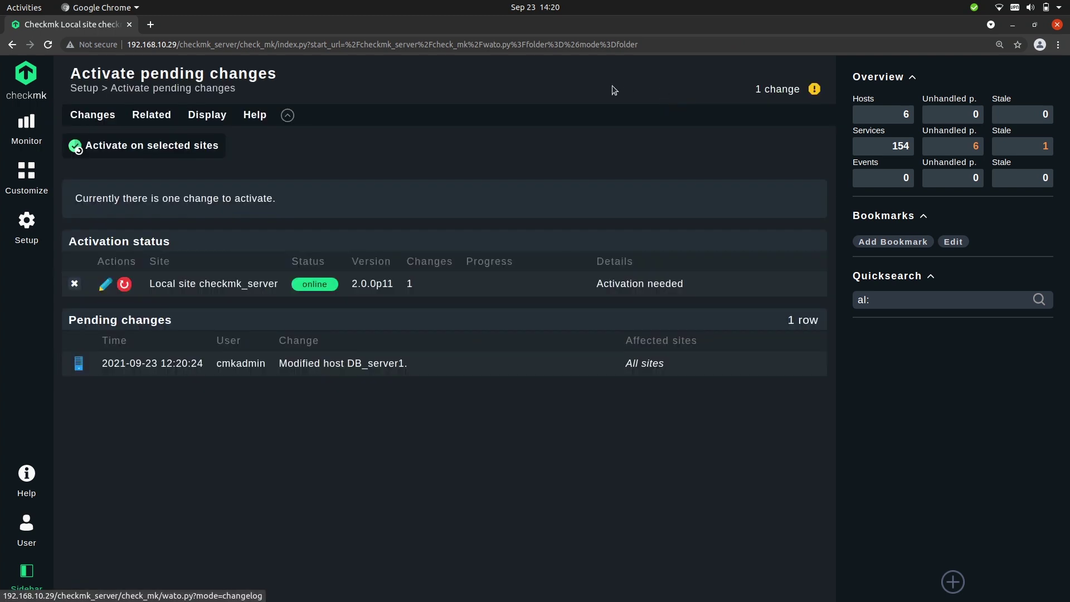
left_click(125, 146)
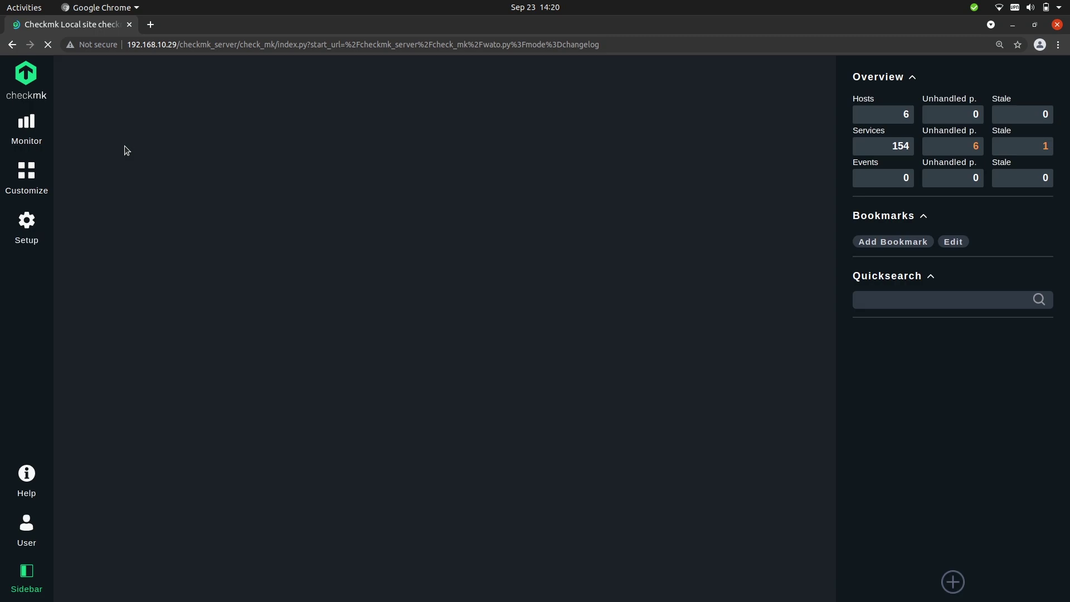
left_click(873, 299)
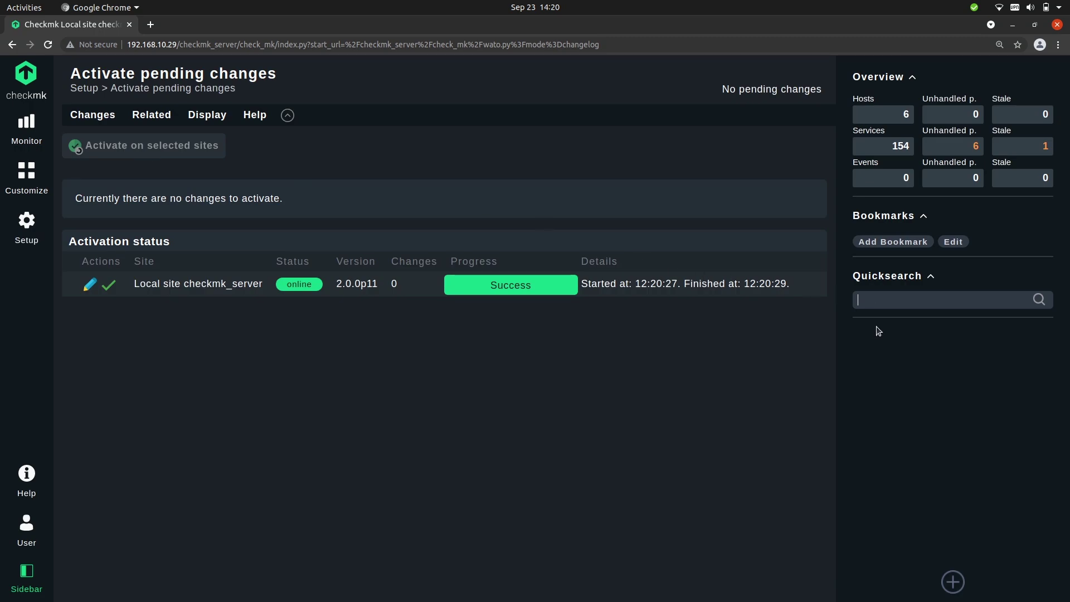
Search 'al:data' and open the 'Database Warehouse Munich' result for DB_server1.
type("al:data")
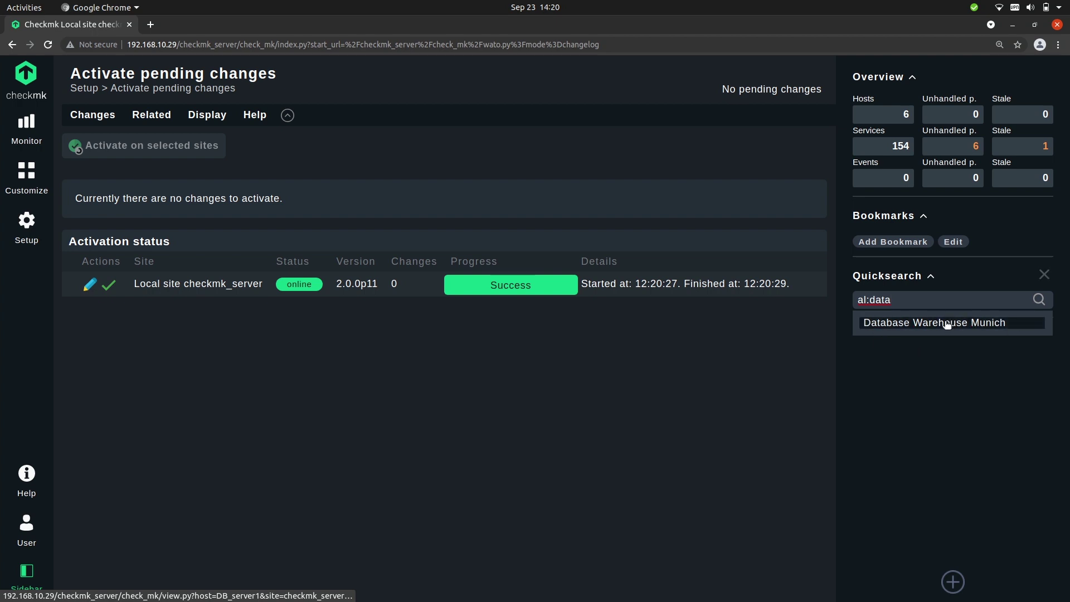
left_click(911, 326)
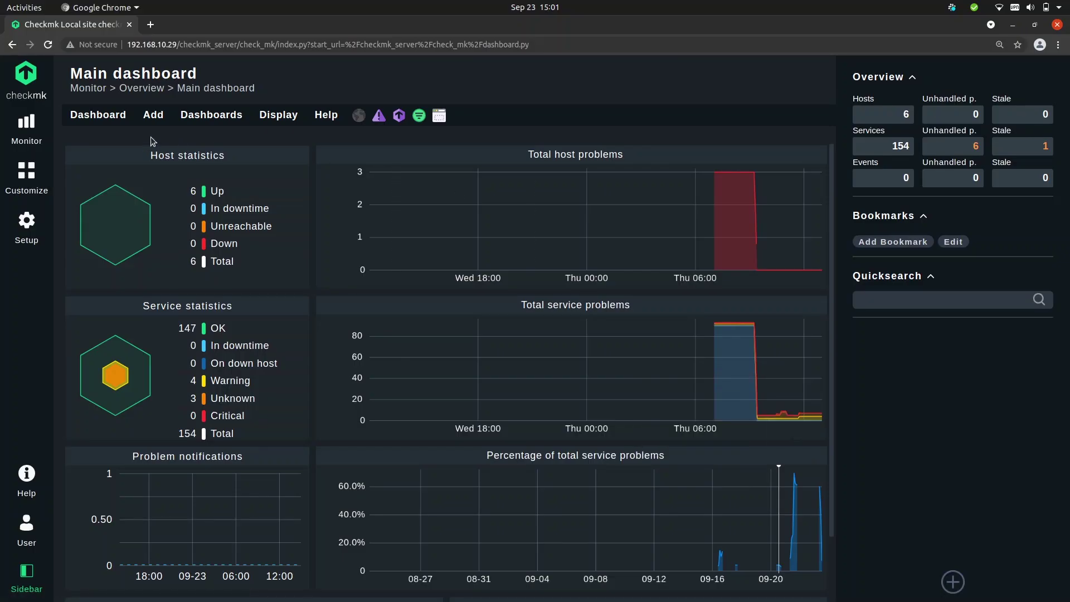
In the Monitor menu search, clear test entries and search 'h:db' to list DB_server1–3.
left_click(28, 127)
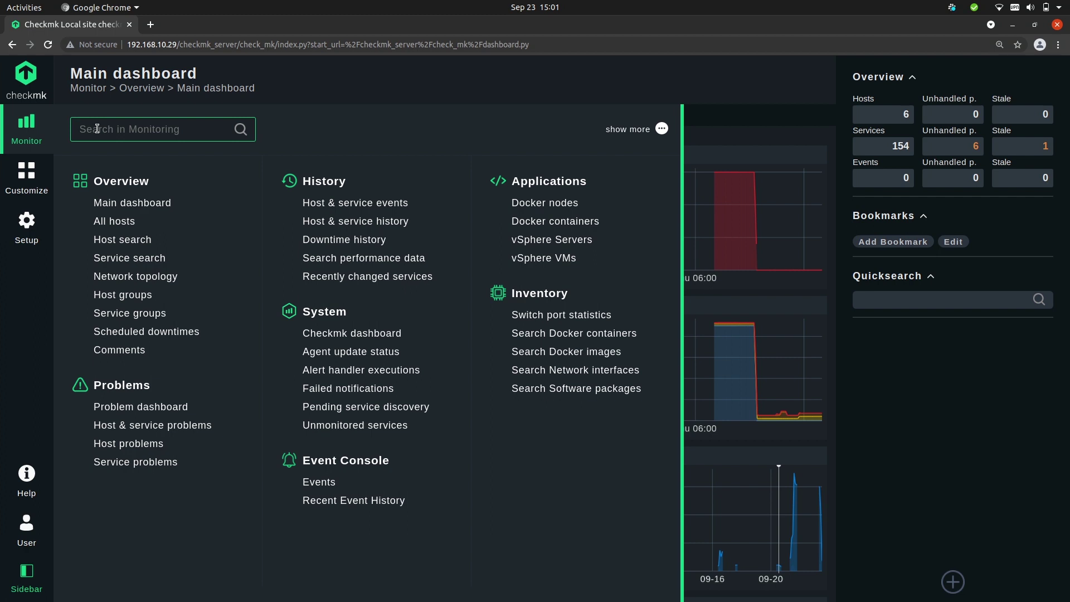
type("sche")
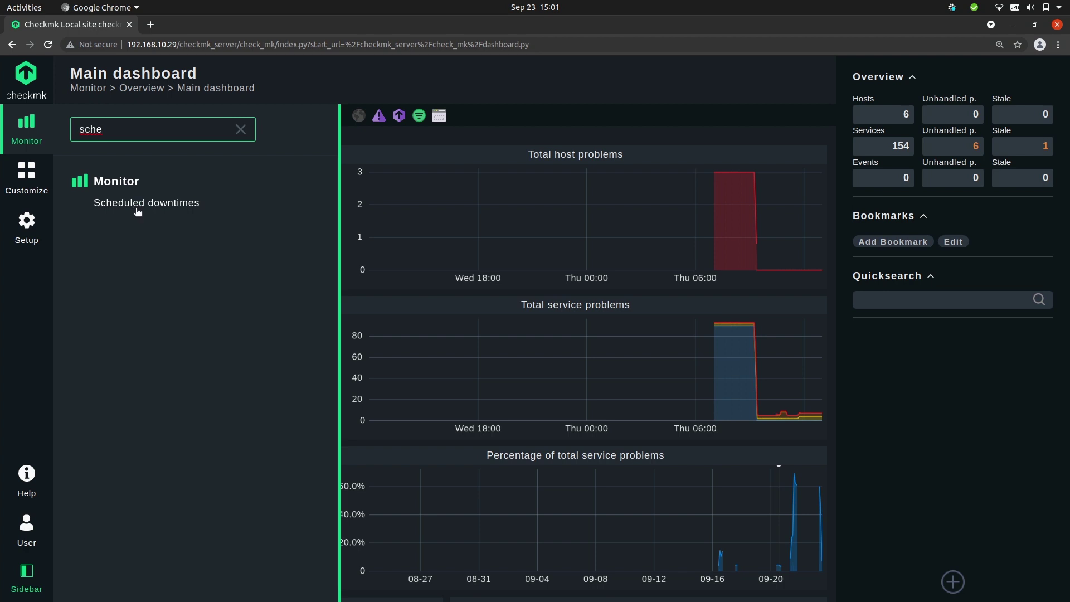
key("ctrl+a")
key("BackSpace")
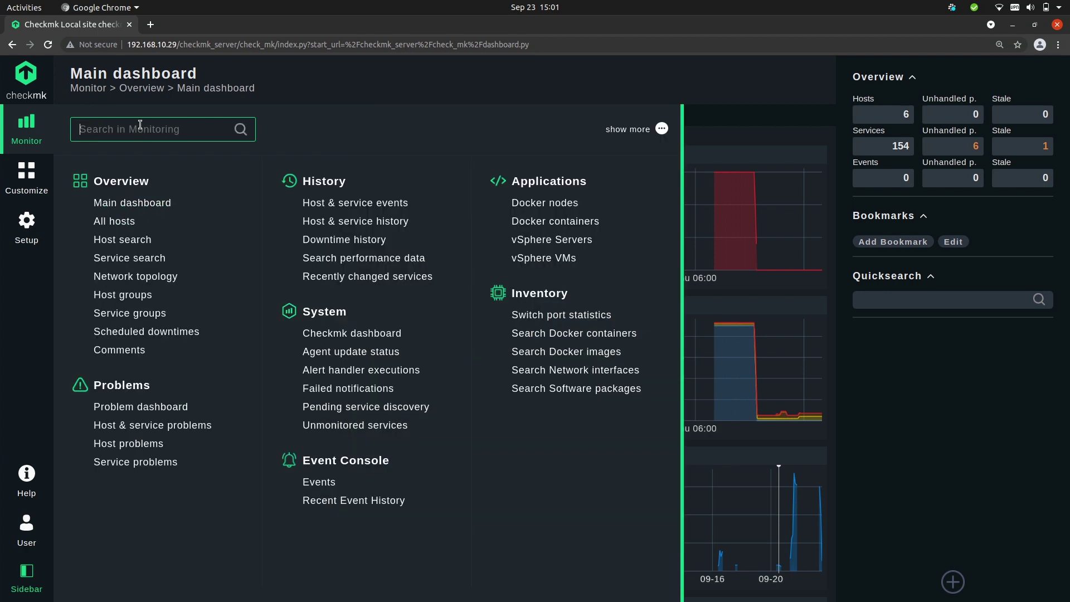
type("H;")
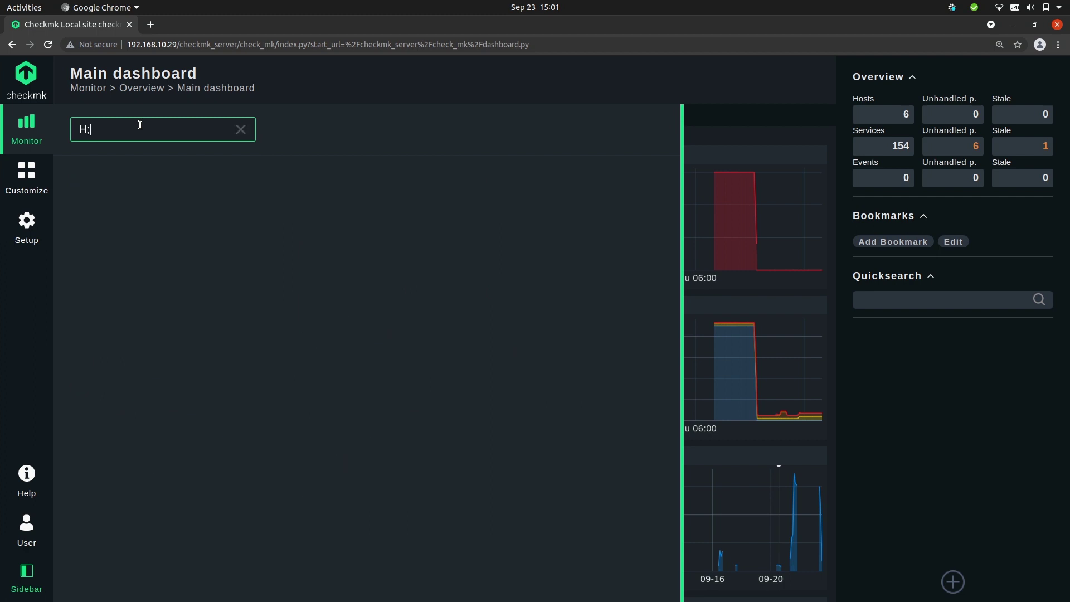
key("BackSpace")
key("BackSpace")
type("h")
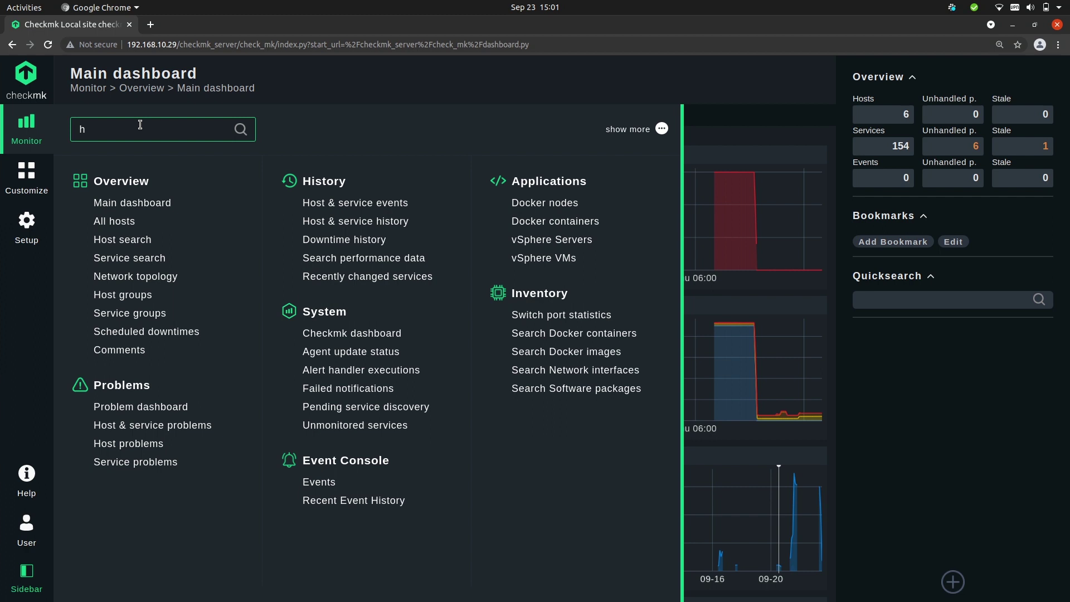
type(":db")
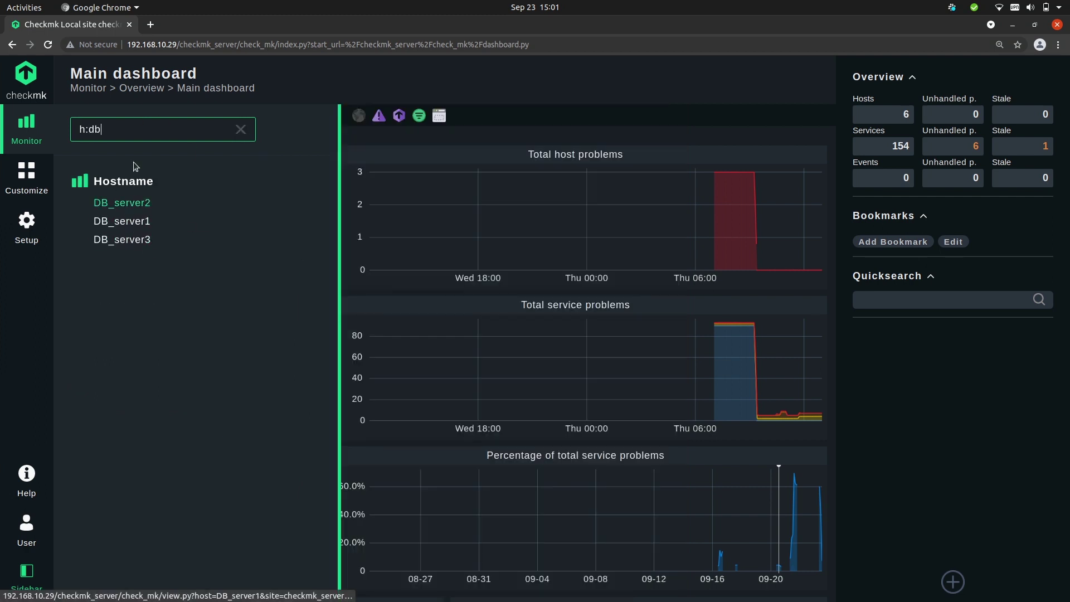
key("ctrl+a")
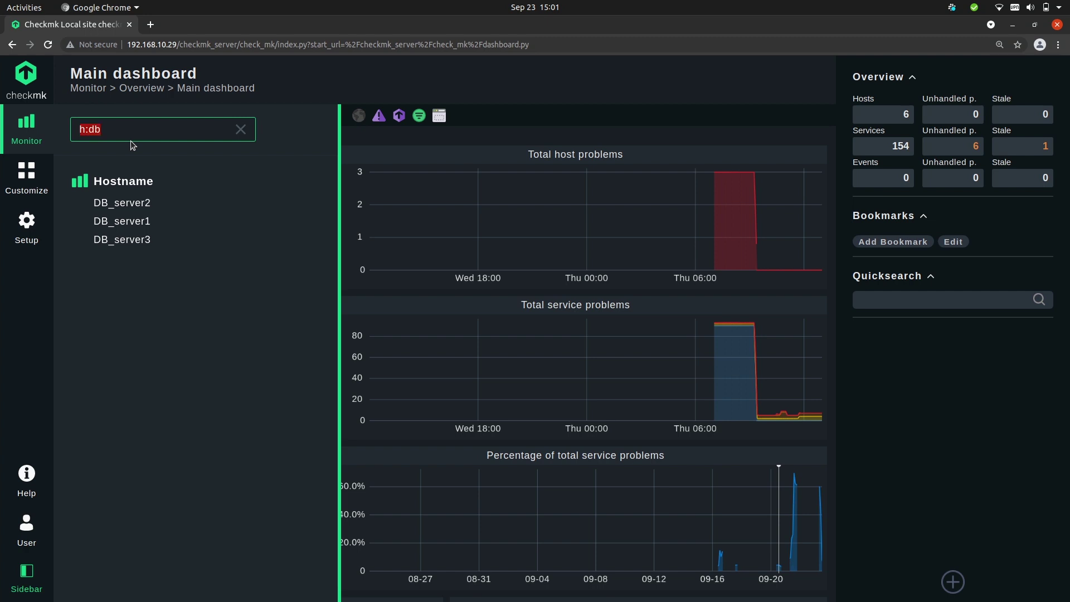
Replace the h:db search with hg:test s:cpu, then with the alias query al:Databa.
key("BackSpace")
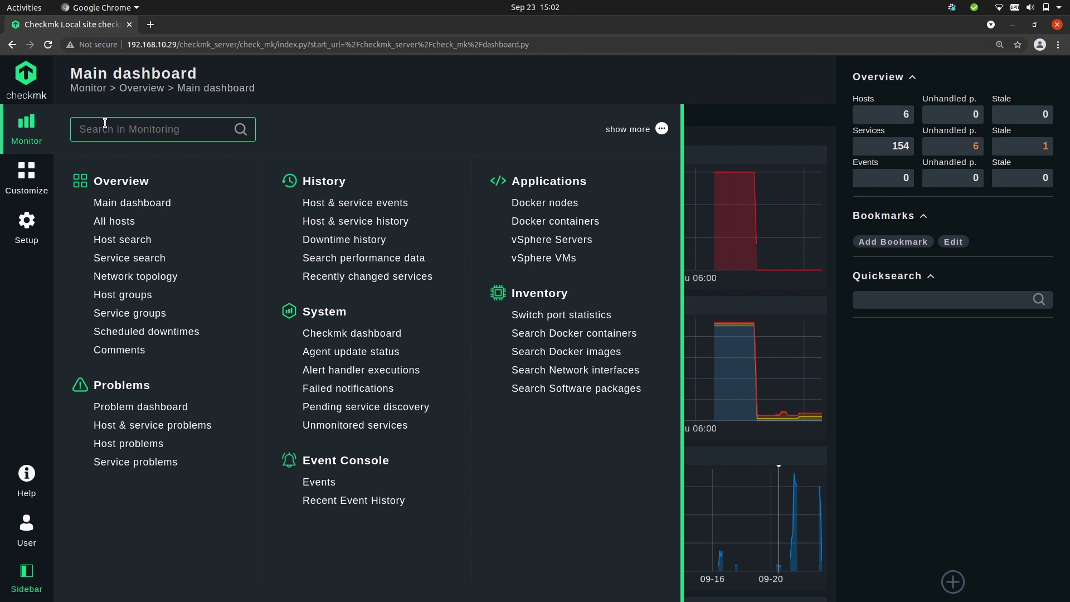
type("hg:te")
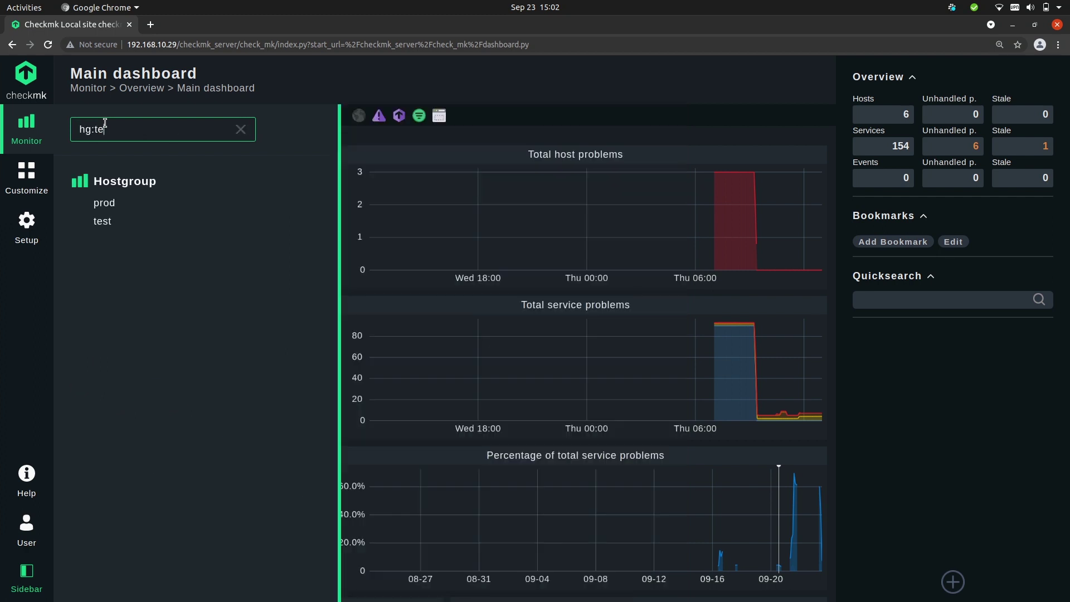
type("st s:c")
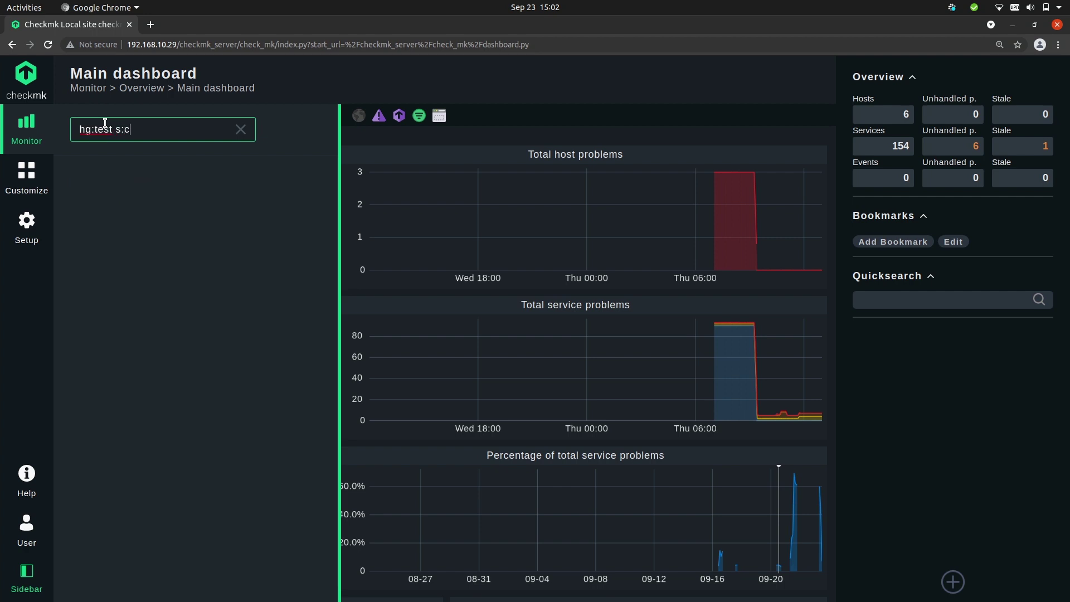
type("pu")
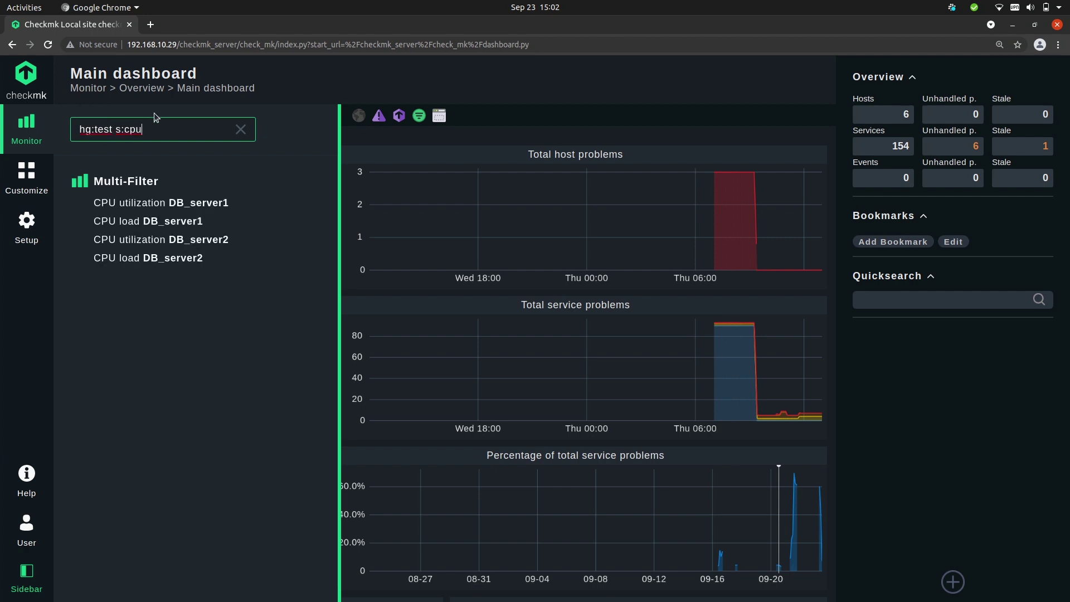
left_click(150, 253)
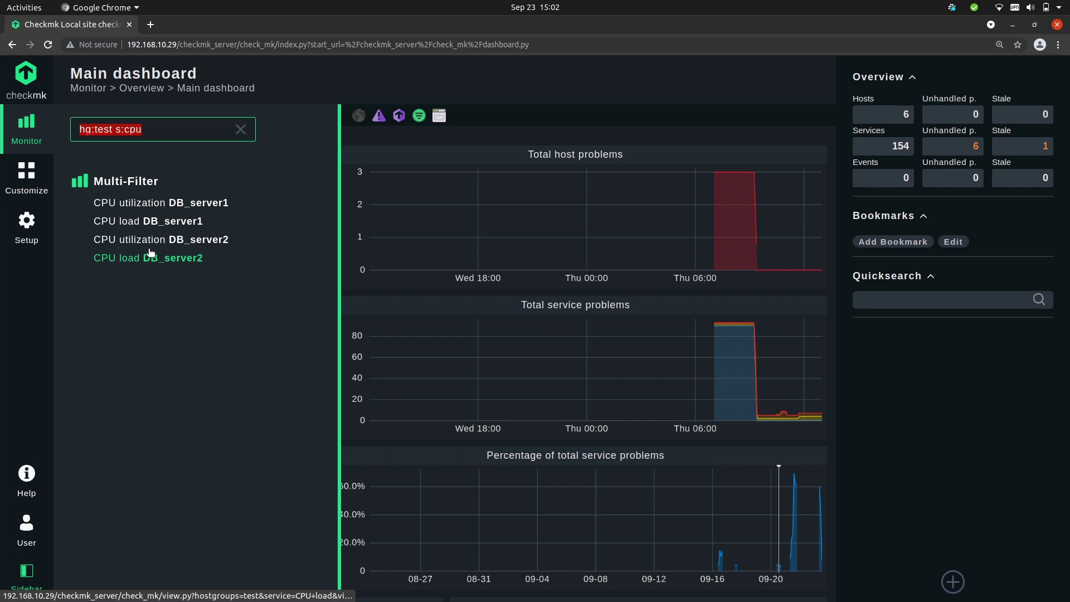
type("al:Databa")
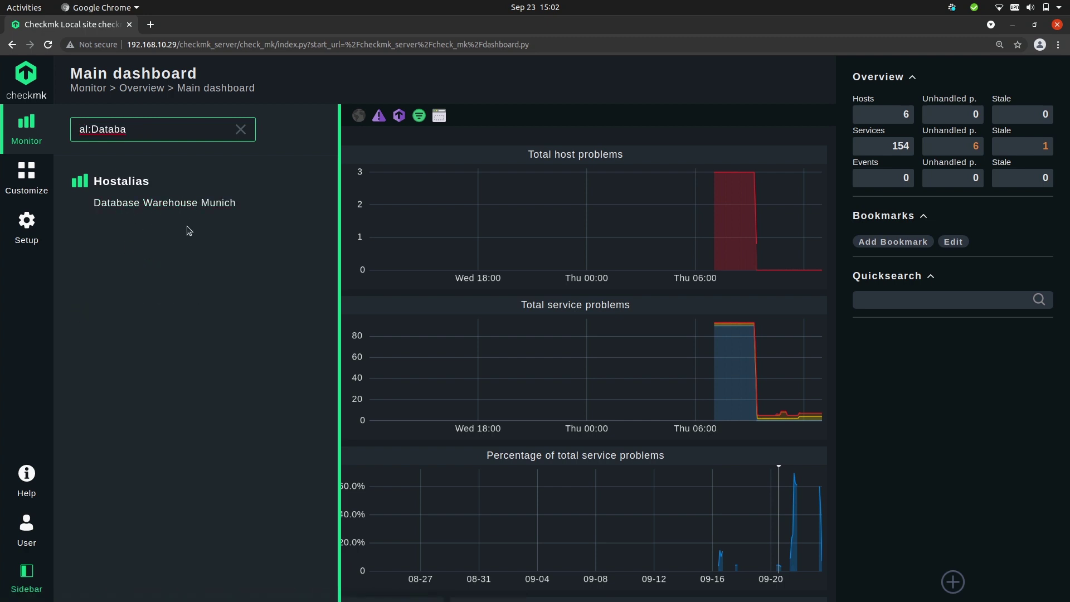
Search host addresses with ad:10, then empty the Monitor search field.
left_click(135, 146)
type("ad:10")
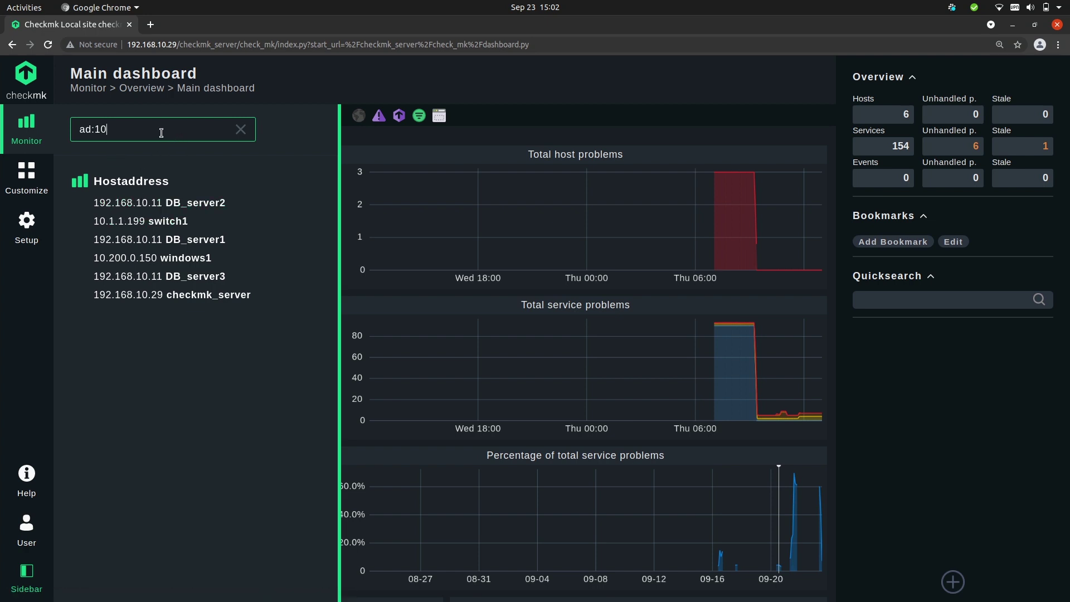
key("ctrl+a")
key("BackSpace")
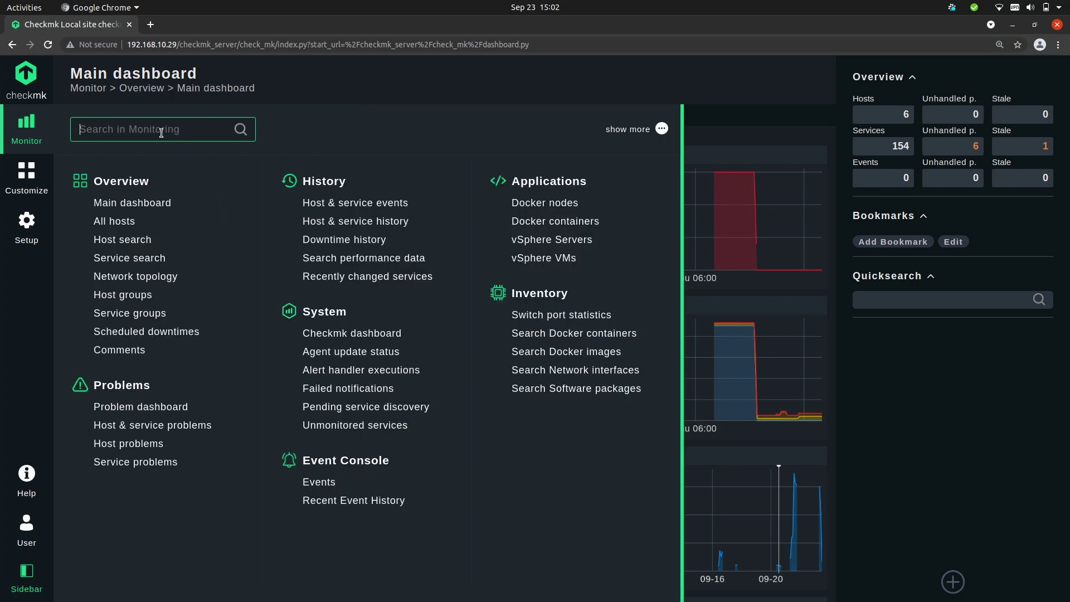